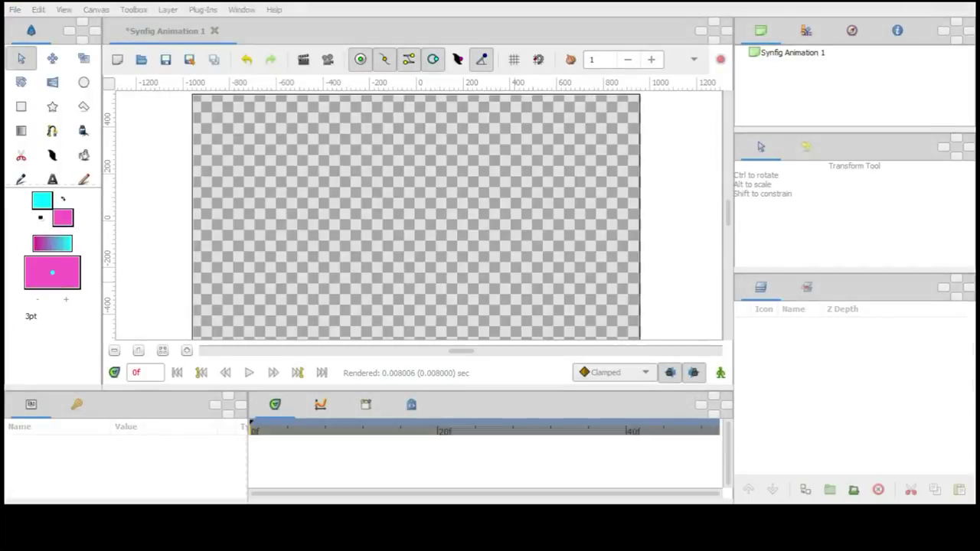
Step: Import color.png and trace the face outline over the sketch as a filled spline shape
left_click(52, 132)
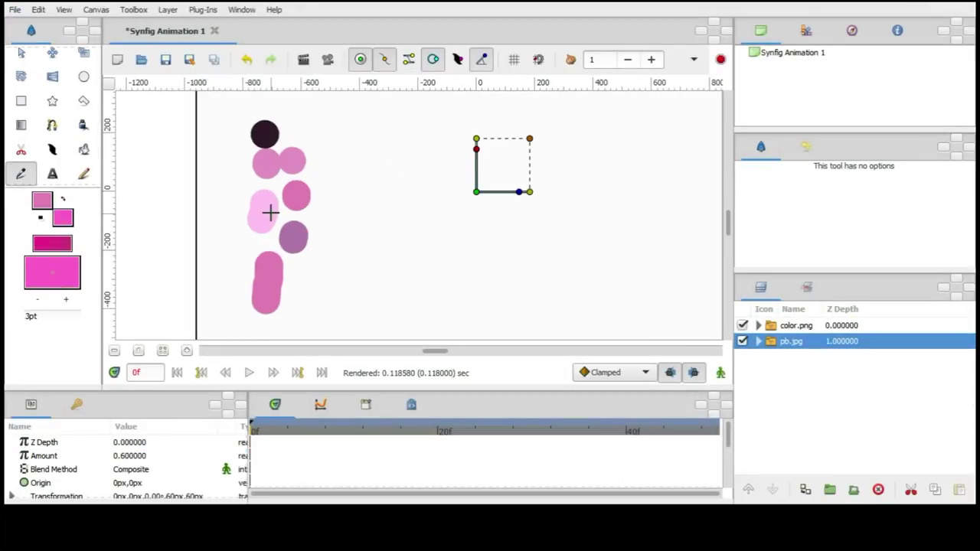
left_click(52, 125)
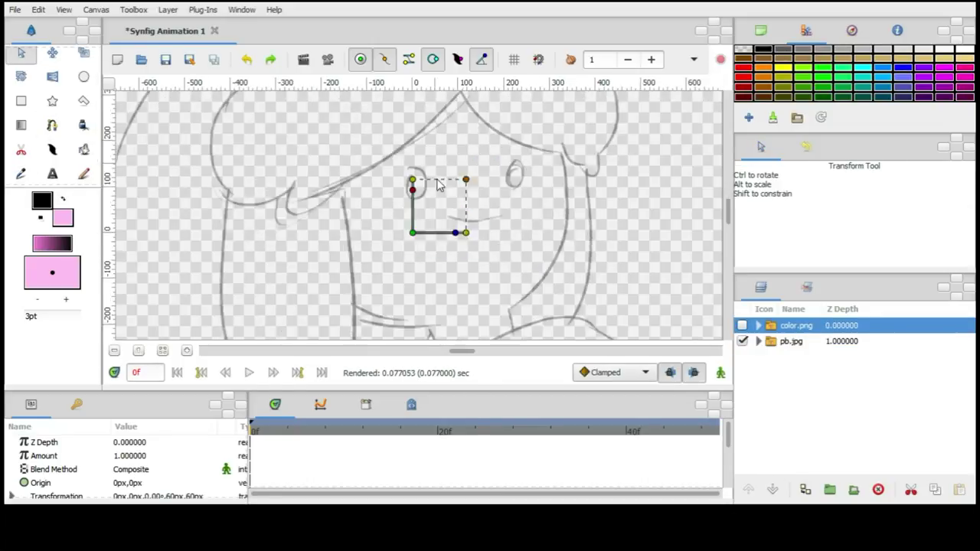
left_click(567, 116)
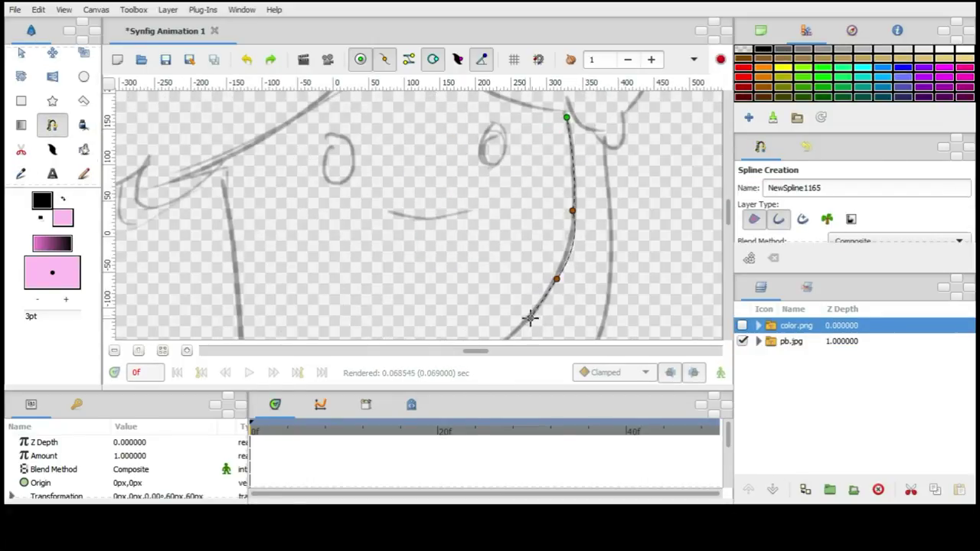
left_click(539, 308)
scroll(505, 306, "down", 3)
scroll(224, 234, "up", 3)
key("alt+a")
scroll(397, 236, "up", 3)
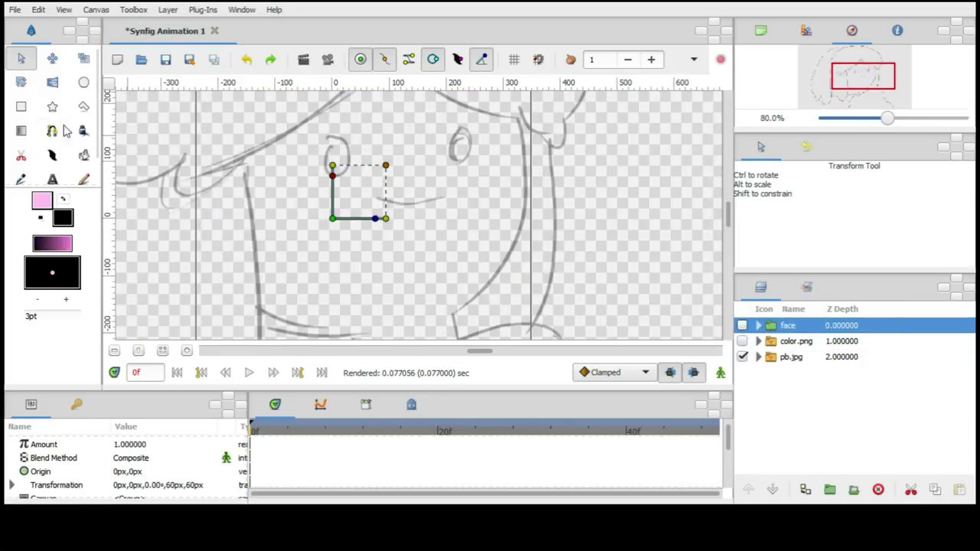
Step: Close the left and right eyes into solid black filled shapes
left_click(293, 130)
scroll(532, 181, "right", 3)
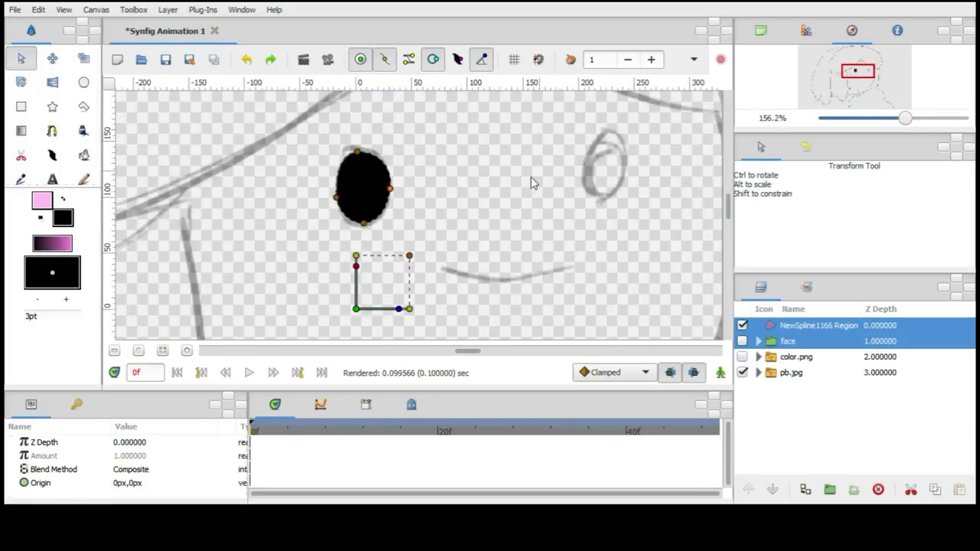
left_click(596, 130)
left_click(592, 124)
key("alt+a")
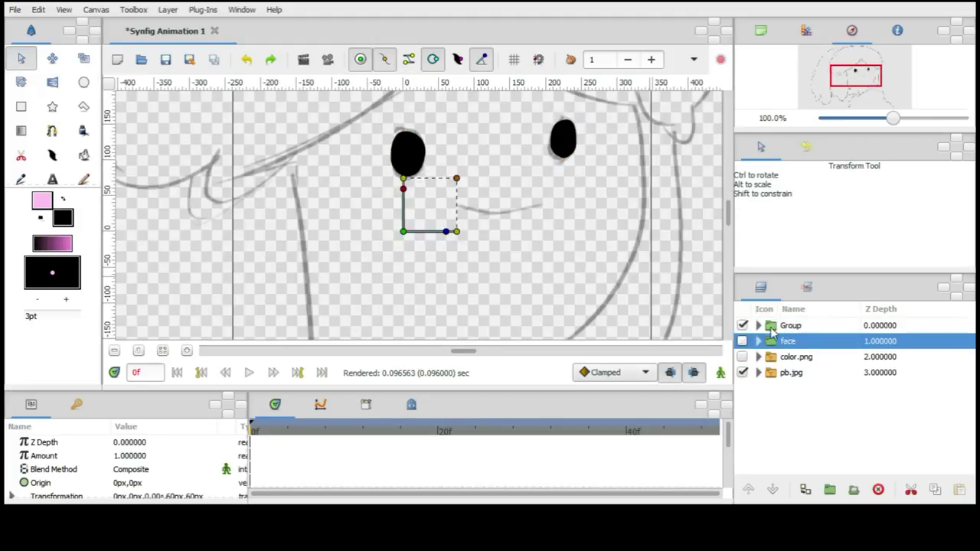
Step: Draw the black mouth line and group mouth, eyes and face together
left_click(827, 341)
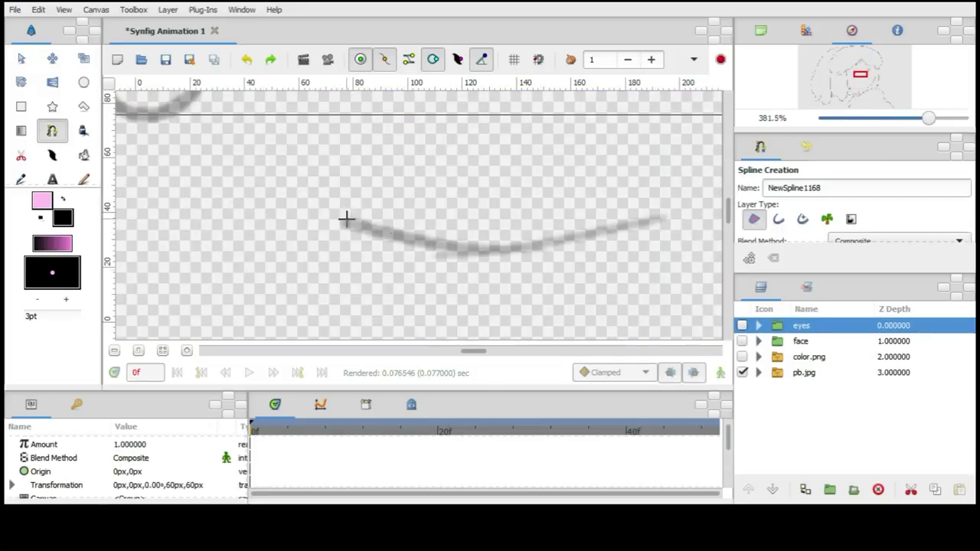
key("alt+a")
type("mouth")
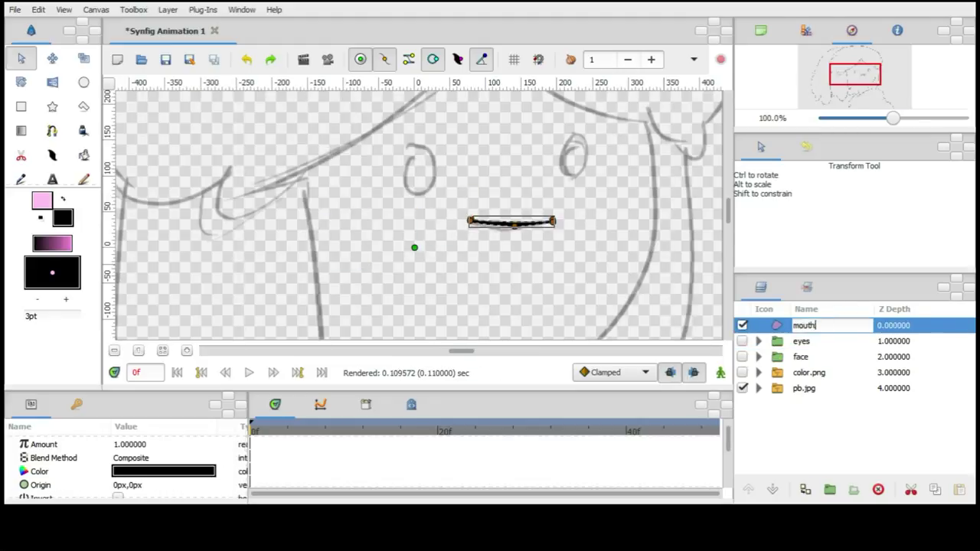
left_click(829, 489)
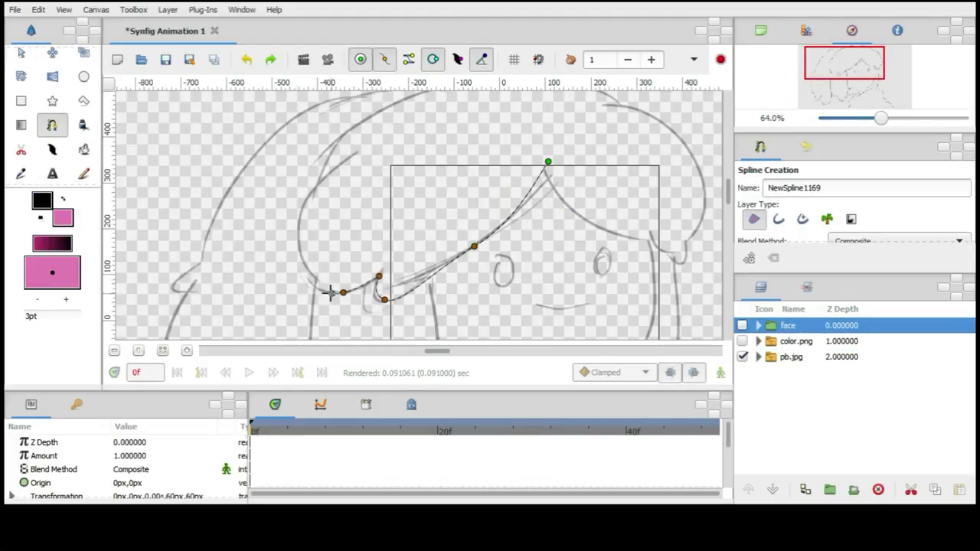
Step: Trace the first pink hair section along the side of the head as a closed shape
scroll(346, 294, "up", 1)
left_click(295, 284)
left_click(306, 221)
scroll(321, 230, "up", 1)
left_click(320, 232)
left_click(352, 185)
left_click(548, 219)
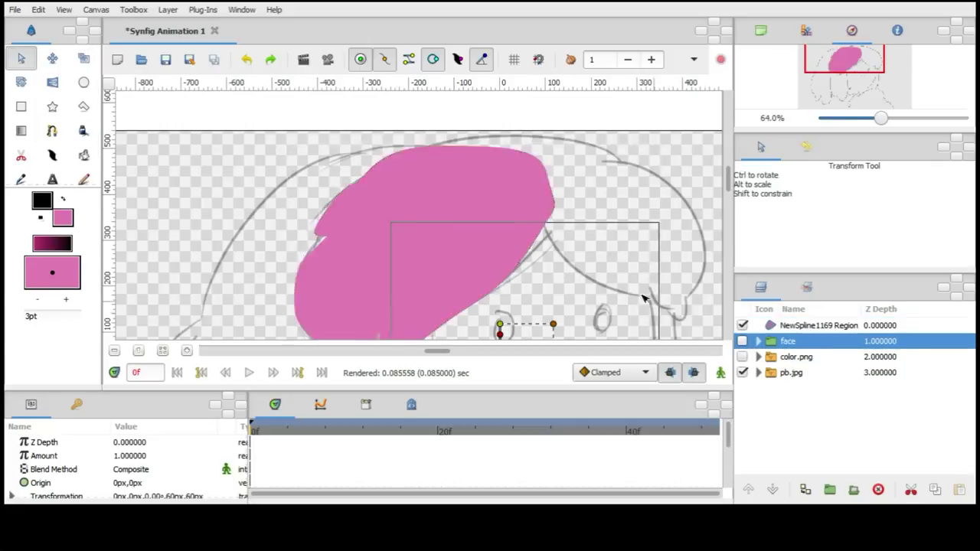
Step: Adjust the vertices of the first hair shape
scroll(475, 253, "up", 2)
scroll(353, 158, "up", 3)
left_click(334, 160)
scroll(341, 165, "down", 2)
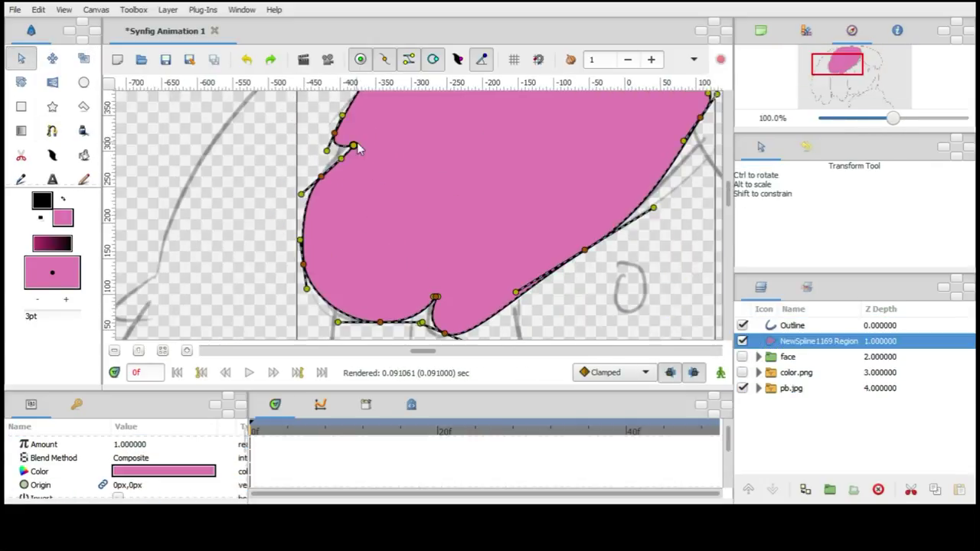
scroll(535, 192, "down", 1)
scroll(601, 191, "down", 1)
left_click(600, 188)
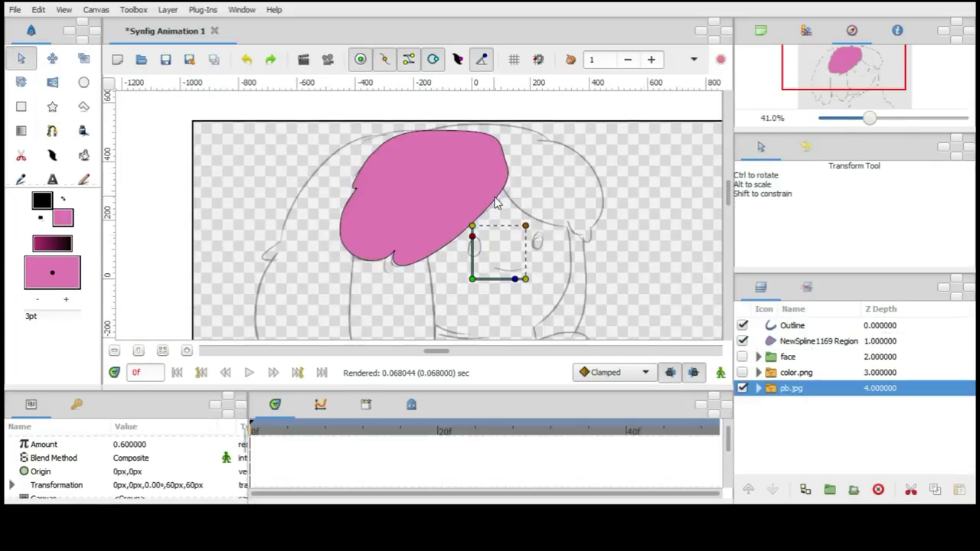
scroll(610, 188, "up", 2)
Step: Trace the second hair section along the right-hand curve and close it
left_click_drag(466, 177, 494, 238)
left_click_drag(556, 273, 571, 277)
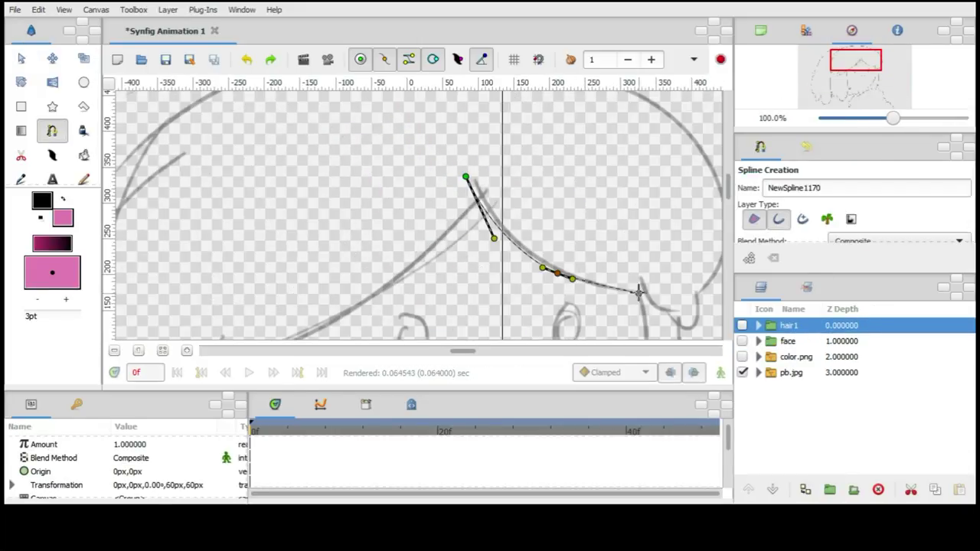
scroll(688, 326, "right", 2)
left_click(704, 176)
scroll(585, 198, "up", 2)
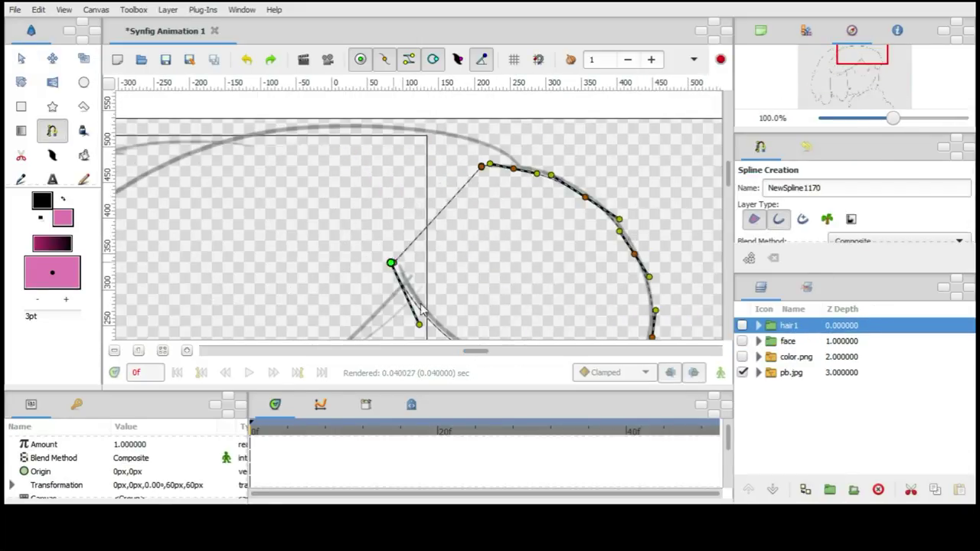
left_click(391, 262)
Step: Name the new group hair2 and move it beneath hair1
double_click(791, 325)
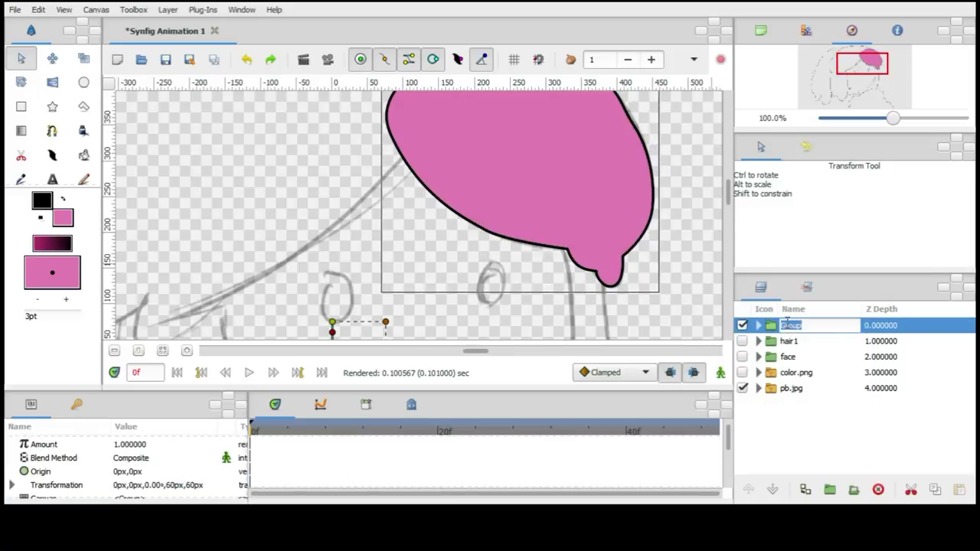
type("hair2")
key("Return")
scroll(526, 237, "down", 2)
left_click(773, 490)
left_click(536, 169)
left_click(439, 108)
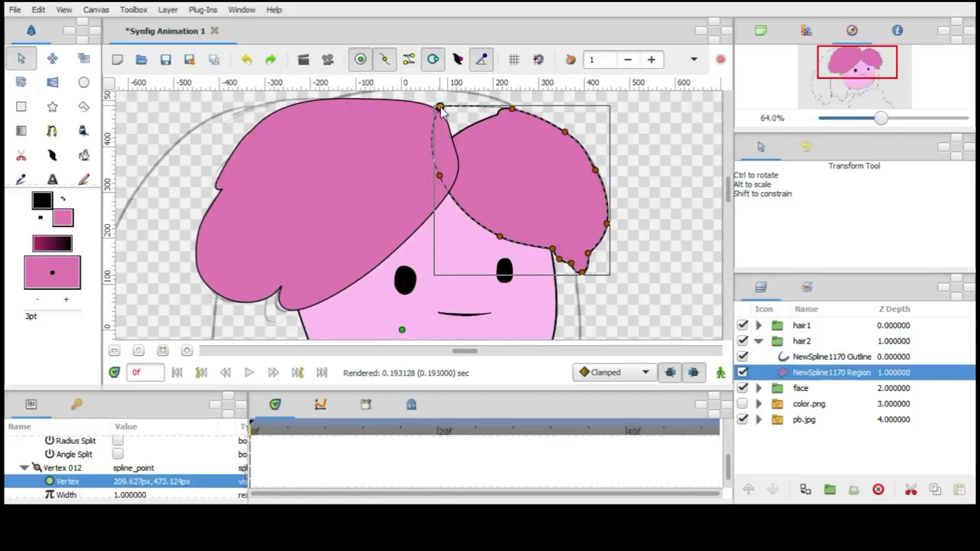
Step: Trace the third hair strand as a closed spline shape
scroll(587, 236, "down", 2)
left_click(586, 235)
left_click(490, 250)
key("alt+b")
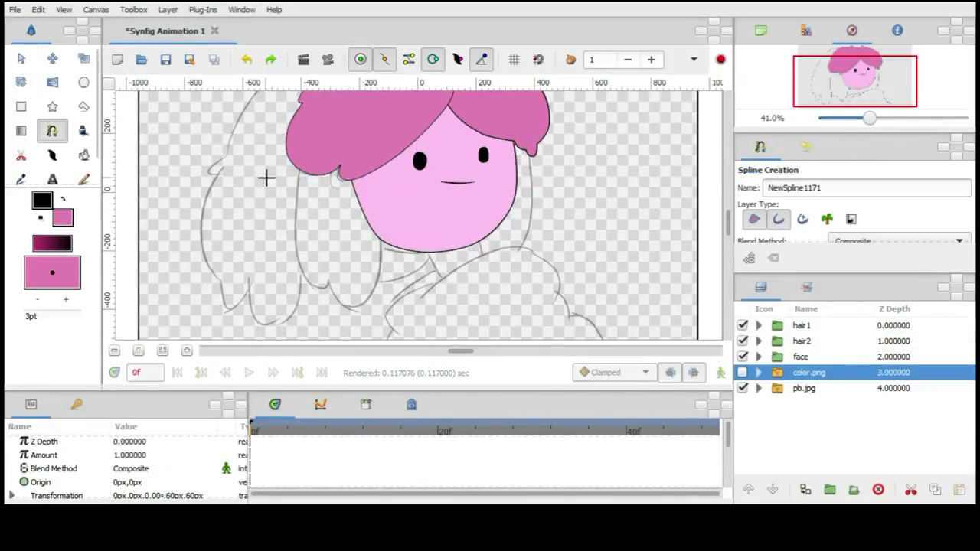
left_click(389, 256)
left_click(307, 151)
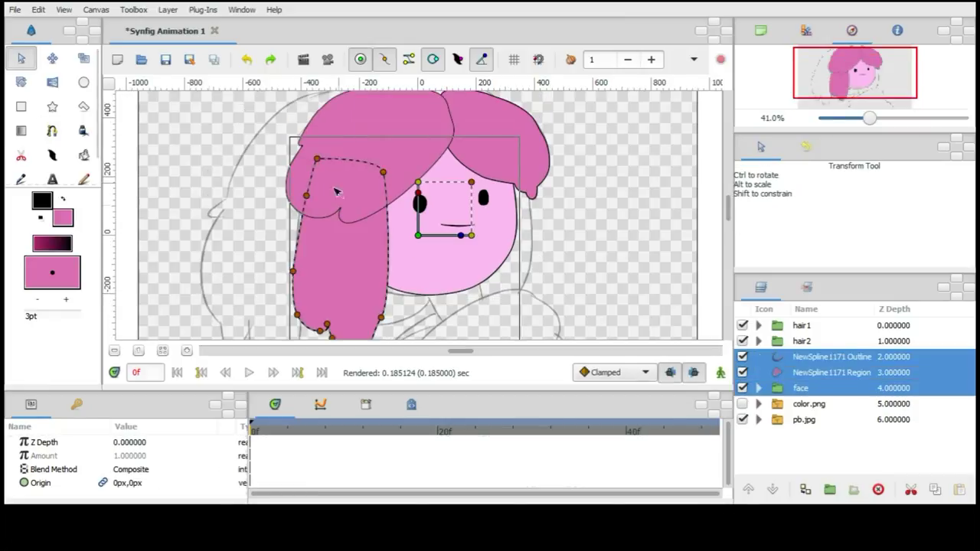
scroll(429, 214, "up", 2)
Step: Name the third hair group hair3
double_click(803, 356)
type("hair3")
key("Return")
scroll(579, 273, "down", 1)
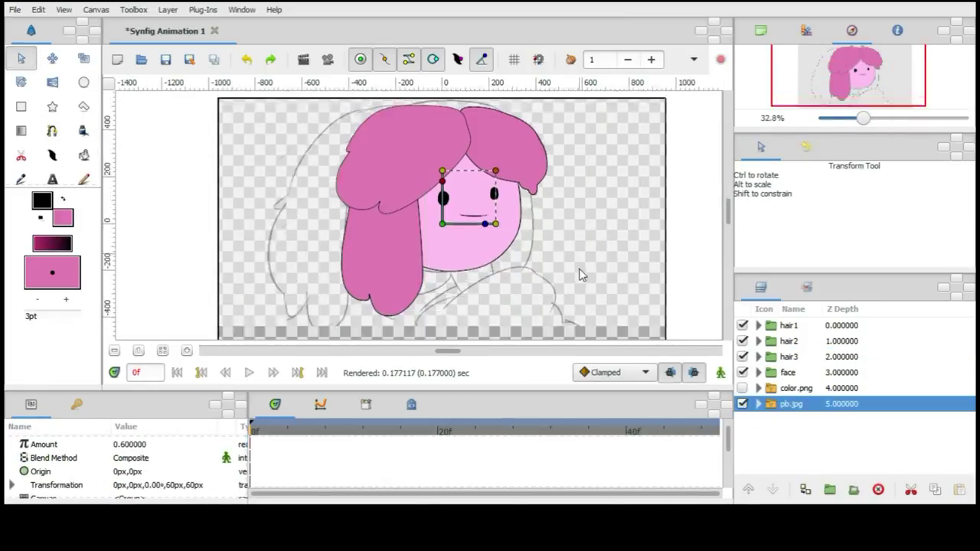
scroll(568, 263, "down", 1)
Step: Close the fourth hair shape, group it and name the group hair4
left_click(222, 257)
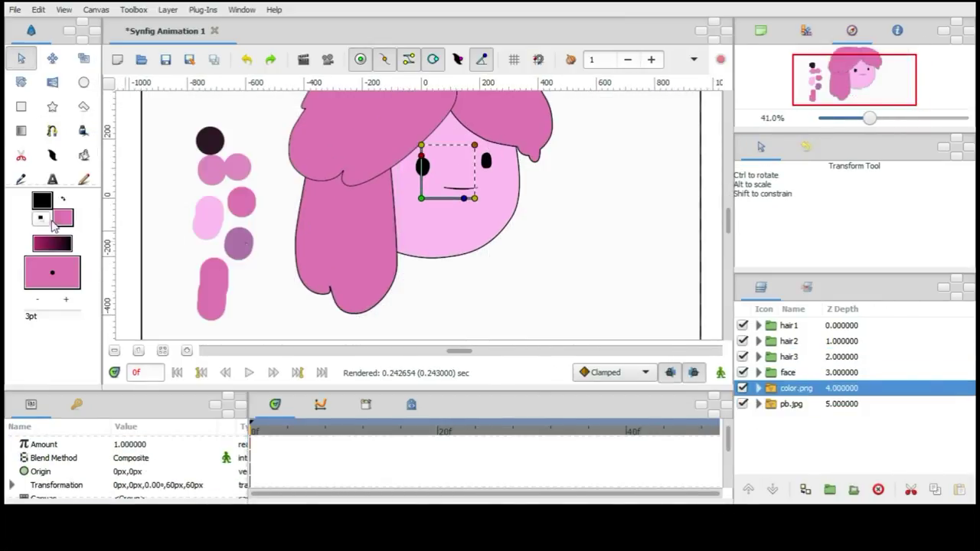
left_click(22, 58)
left_click(806, 490)
double_click(796, 388)
type("hair4")
key("Return")
scroll(429, 214, "down", 2)
Step: Trace the back hair outline around the top of the head and close it
left_click(52, 131)
left_click(508, 117)
left_click(488, 112)
left_click(418, 110)
left_click(370, 118)
left_click(335, 155)
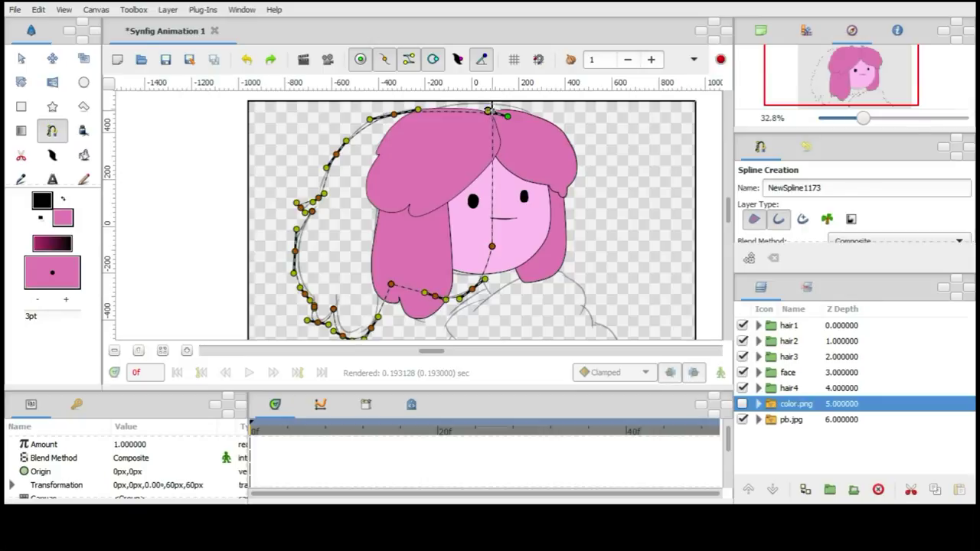
left_click(21, 58)
Step: Group the back hair layers and name the group 'back hair'
left_click(797, 403)
left_click(796, 418, "shift")
left_click(806, 490)
double_click(789, 403)
type("ba")
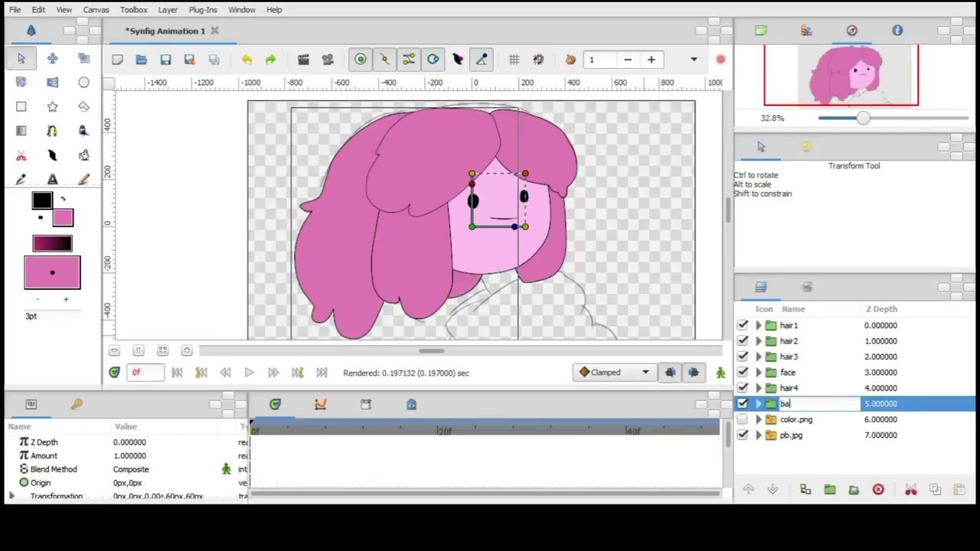
type("ck hair")
key("Return")
Step: Rotate the back hair group slightly
left_click(758, 403)
left_click(758, 403)
left_click(808, 404)
left_click_drag(514, 227, 518, 230)
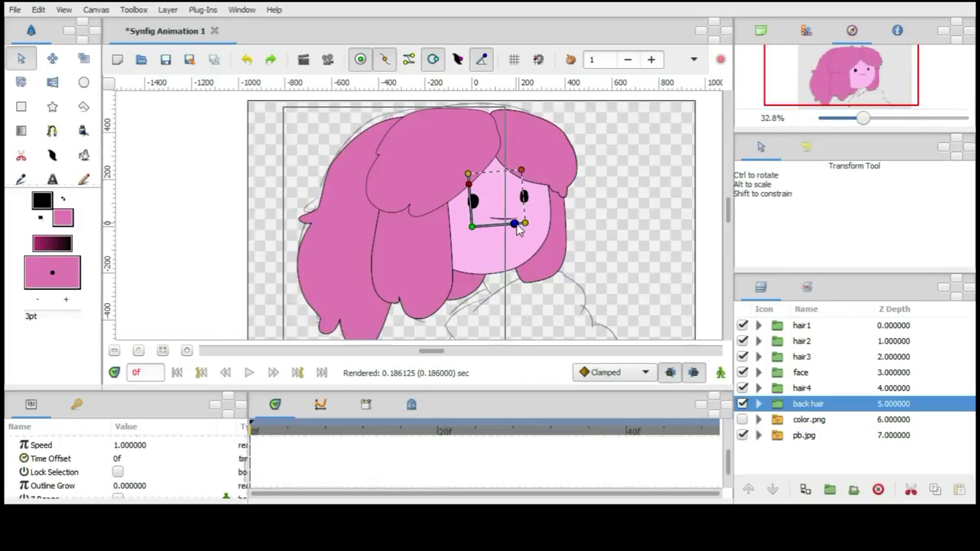
Step: Trace the hair along the top, group it and name it hair5
left_click(801, 372)
left_click(52, 131)
scroll(354, 189, "up", 2)
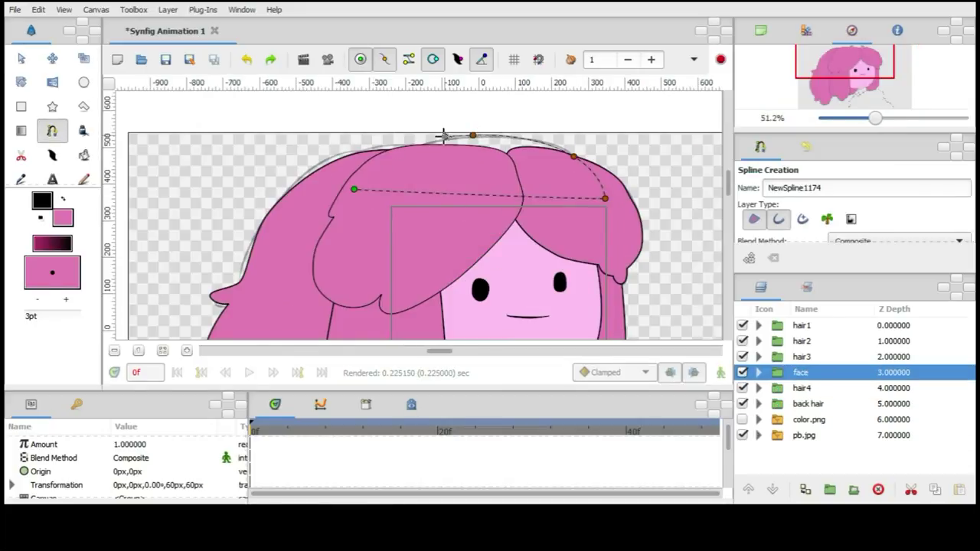
left_click(22, 58)
left_click(806, 490)
double_click(796, 373)
type("hair5")
Step: Draw a closed filled region over the top of the hair
left_click(52, 130)
left_click(330, 188)
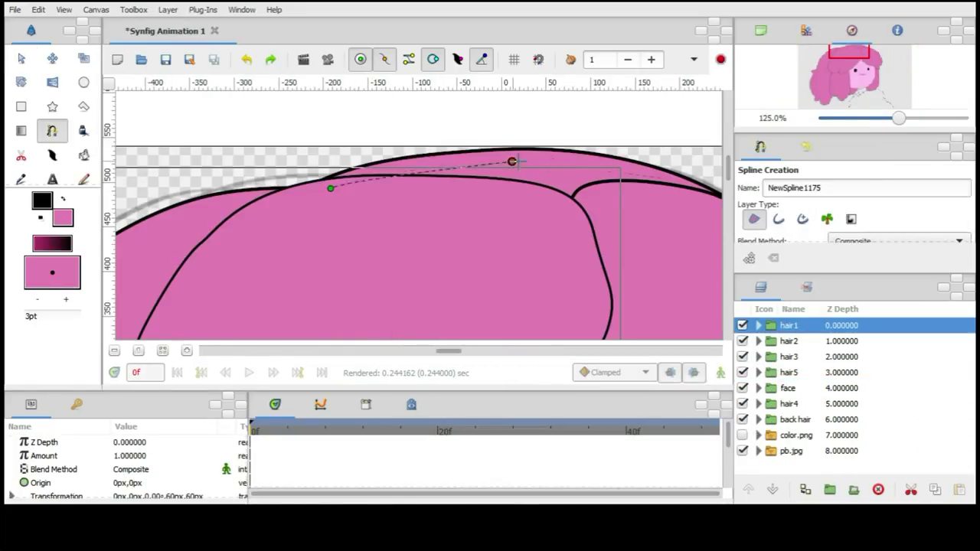
left_click(22, 58)
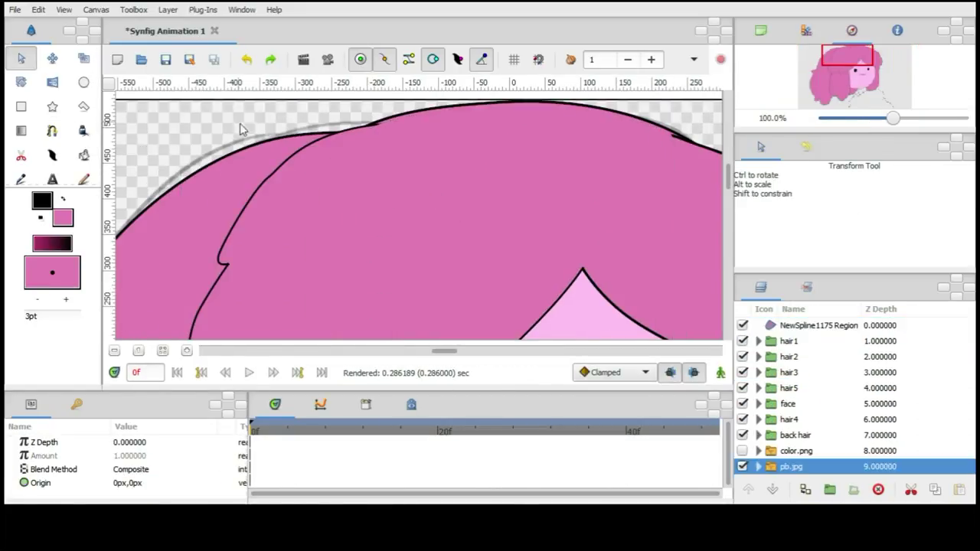
left_click(792, 466)
scroll(474, 264, "down", 3, "ctrl")
scroll(492, 181, "down", 2)
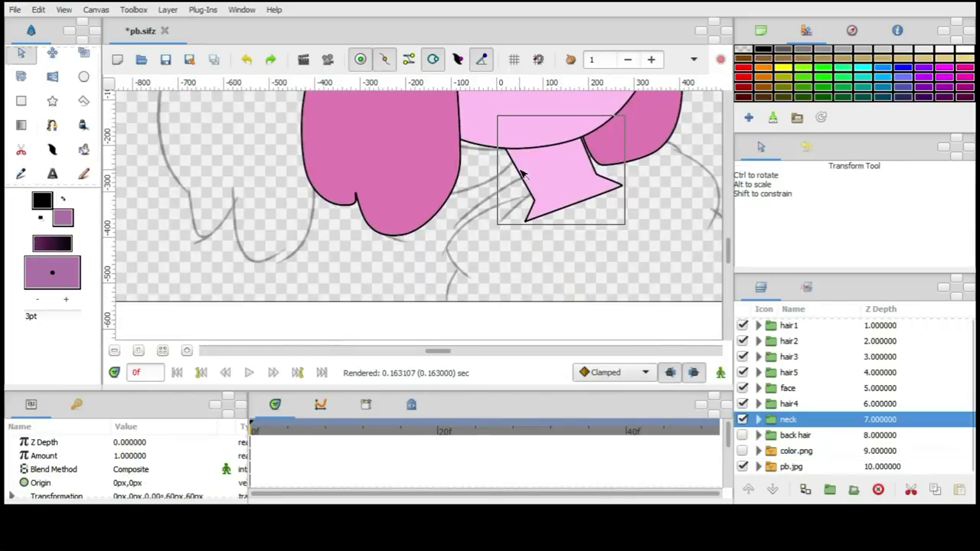
Step: Start a spline outline below the neck at the jacket's first point
left_click(52, 125)
left_click(518, 177)
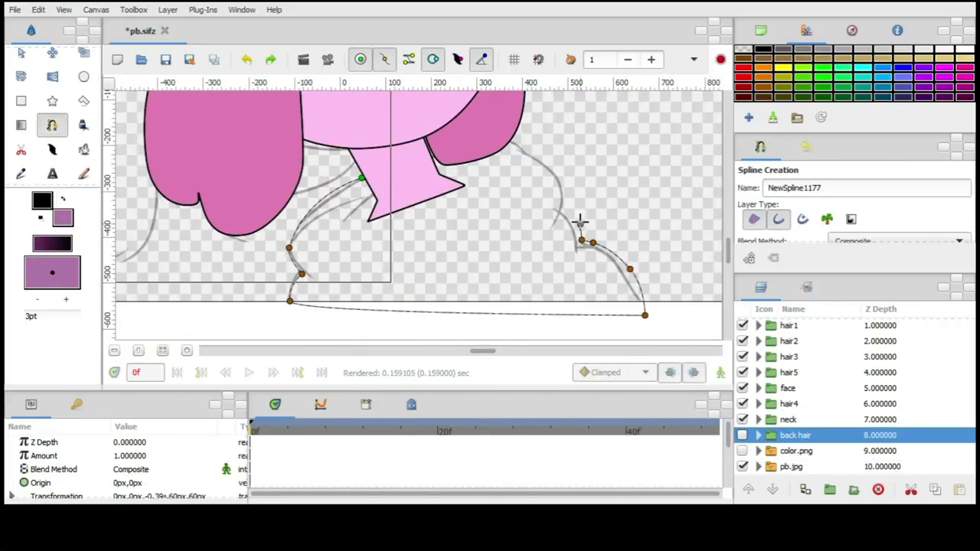
Step: Close the jacket into a filled region named jack1 and move hair4 below it
left_click(361, 178)
double_click(796, 435)
type("jack1")
key("Return")
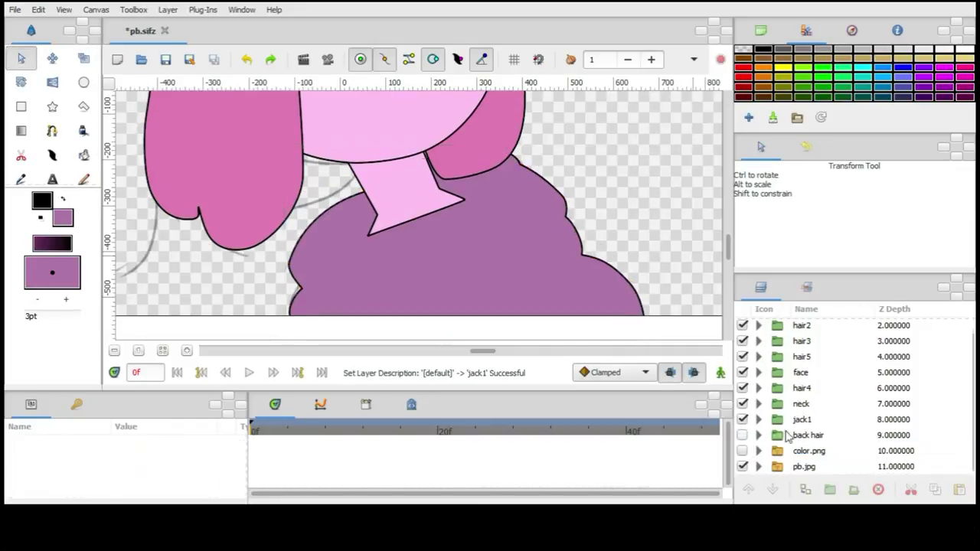
left_click(783, 388)
left_click(776, 492)
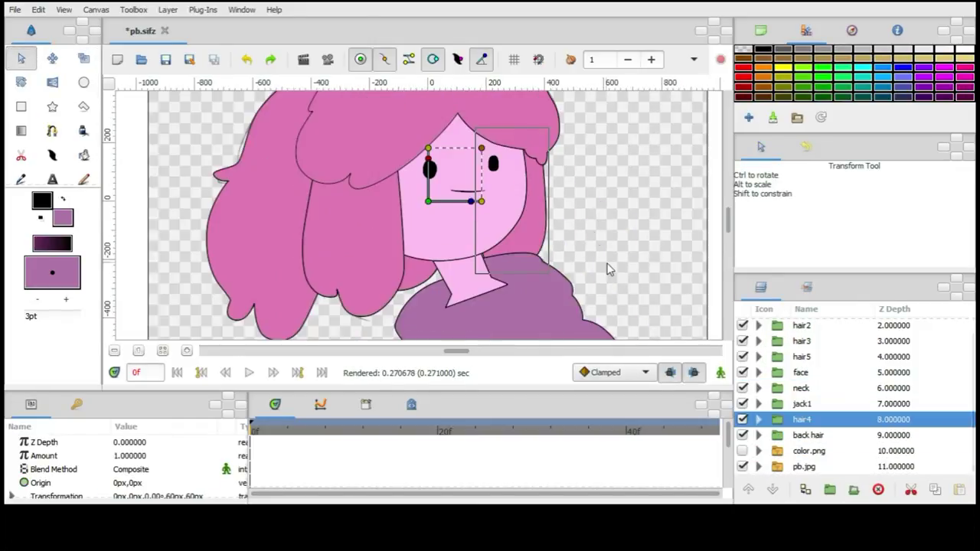
Step: Trace a new closed spline region across the neck and collar
left_click(801, 388)
left_click(51, 130)
left_click(553, 242)
left_click(467, 247)
left_click(417, 276)
left_click(385, 312)
scroll(385, 313, "down", 1)
left_click(378, 295)
left_click(553, 199)
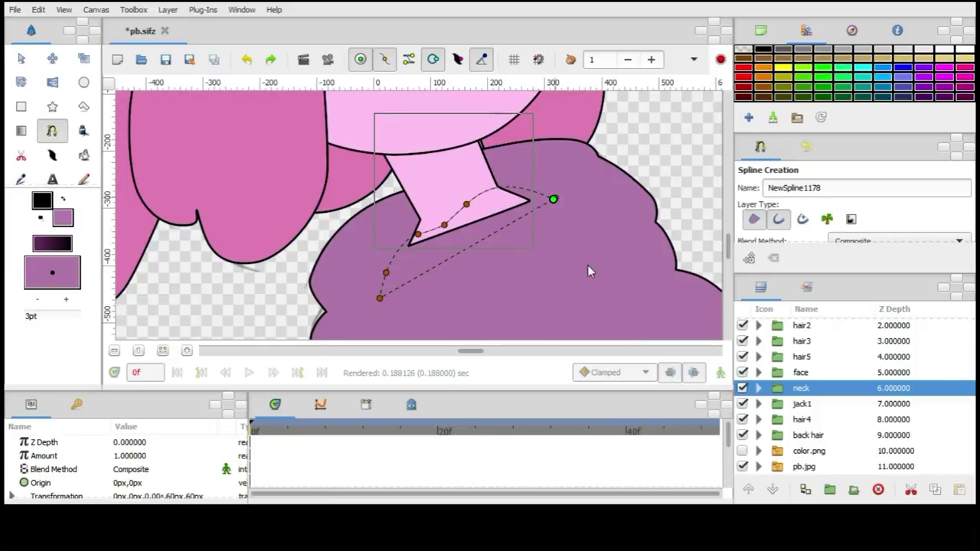
key("alt+a")
key("minus")
key("minus")
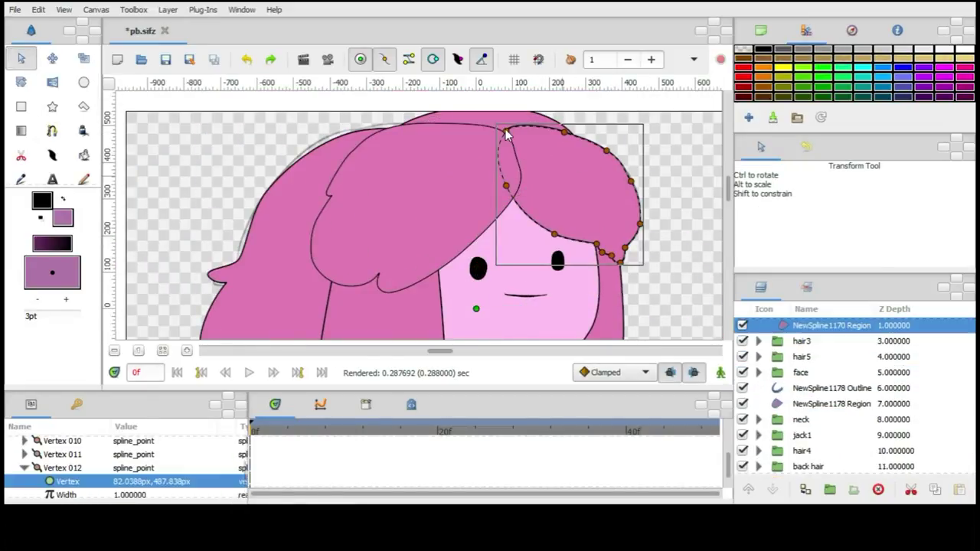
left_click(517, 153)
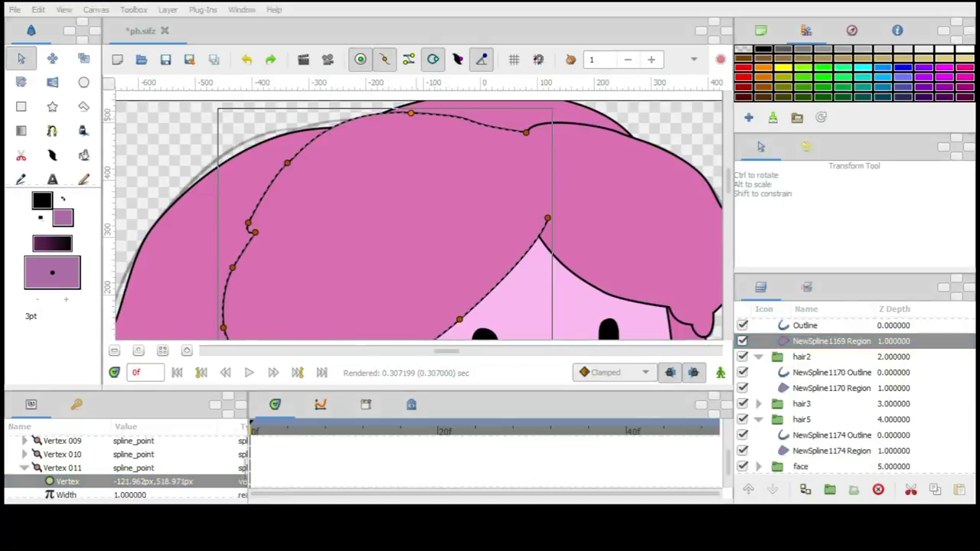
Step: Hide the pb.jpg reference and group the neck and jack1 layers
left_click(473, 107)
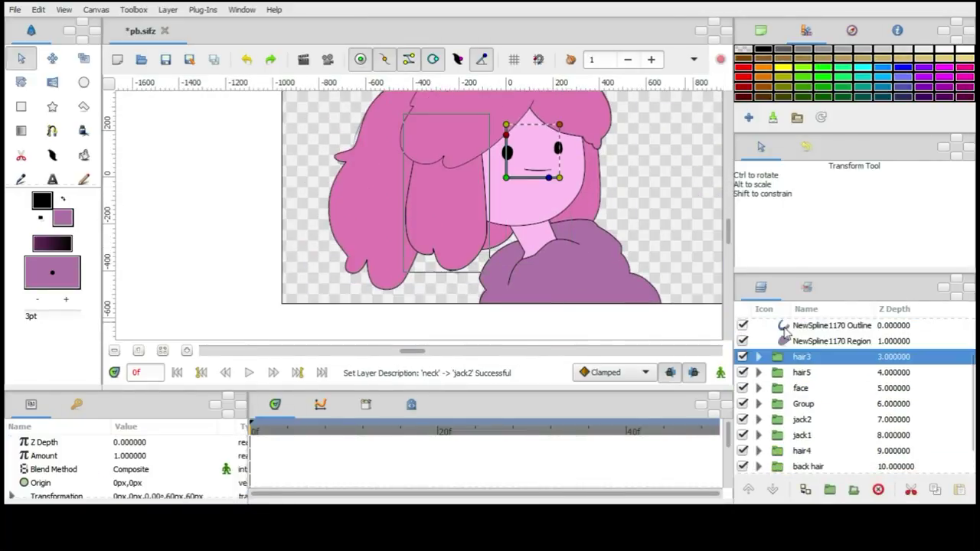
left_click(742, 466)
left_click(796, 435)
left_click(785, 406)
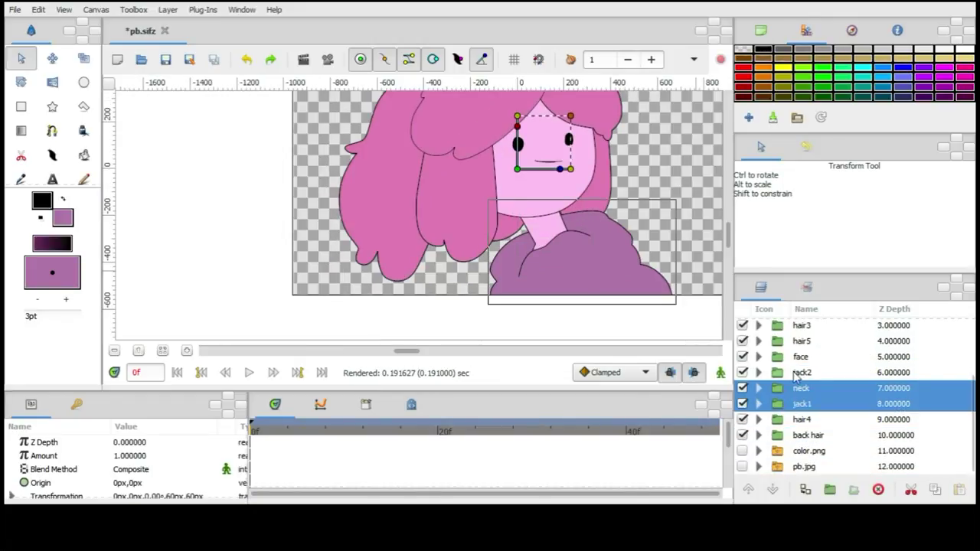
left_click(742, 404)
Step: Group hair1 and hair2 into a group named bangs
scroll(807, 411, "up", 2)
left_click(796, 357)
left_click(783, 343, "shift")
key("Return")
left_click(781, 325)
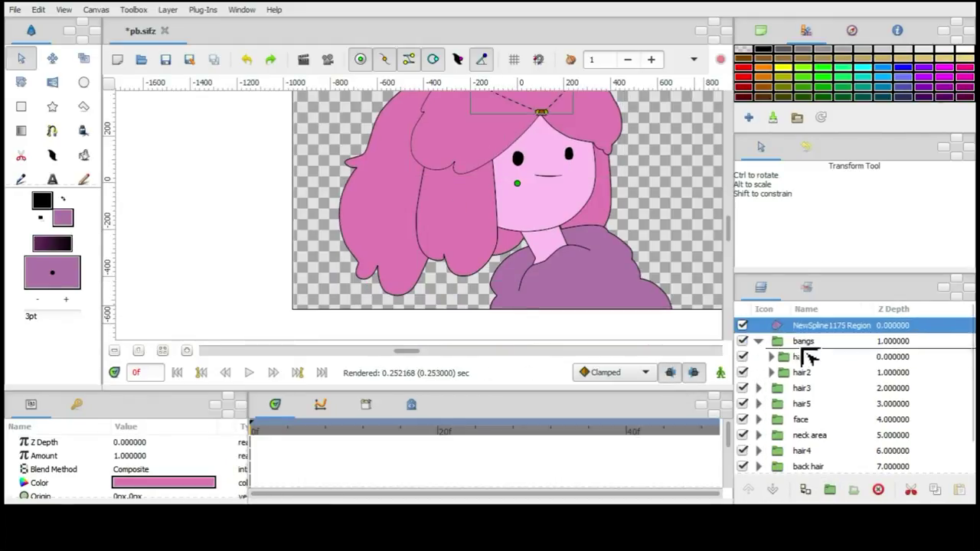
Step: Select bangs down to face and lower the neck area group below back hair
left_click_drag(781, 325, 797, 341)
left_click(797, 357)
left_click(785, 372)
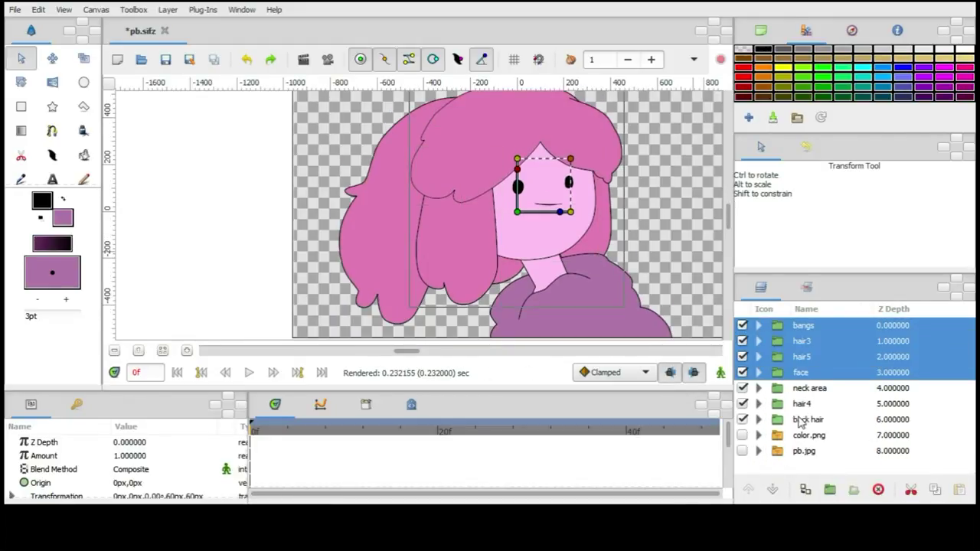
left_click(810, 388)
left_click(772, 489)
left_click(773, 490)
Step: Inspect the back hair region, then collapse and select the back hair group
scroll(544, 266, "up", 2)
left_click(533, 208)
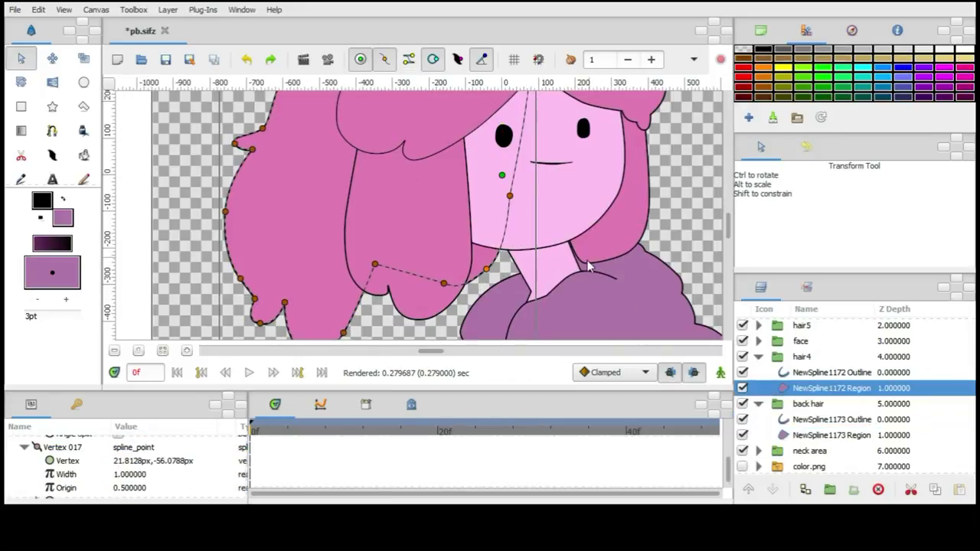
scroll(534, 208, "down", 2)
left_click(758, 388)
left_click(779, 403)
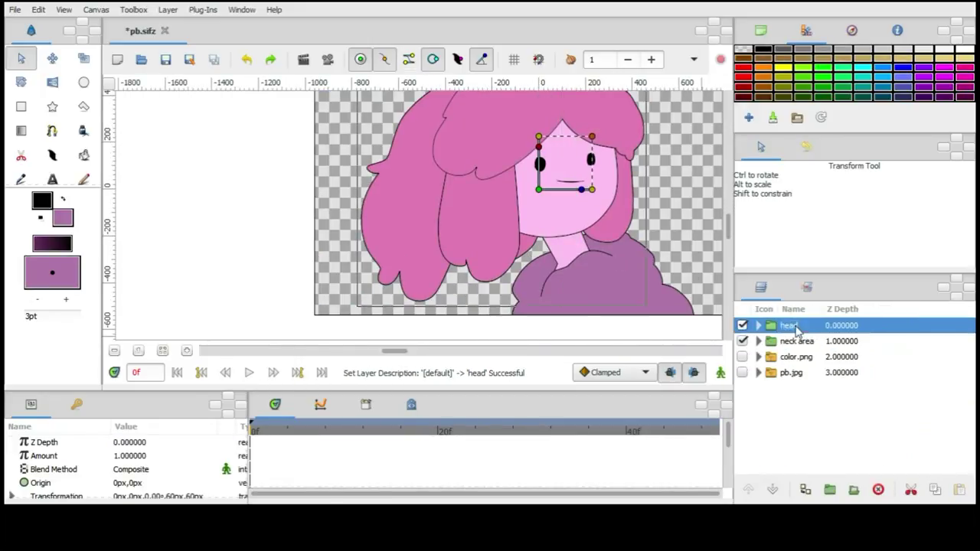
Step: Add a darker pink chin shadow on the neck with Blend Method set to Onto
scroll(582, 208, "up", 1)
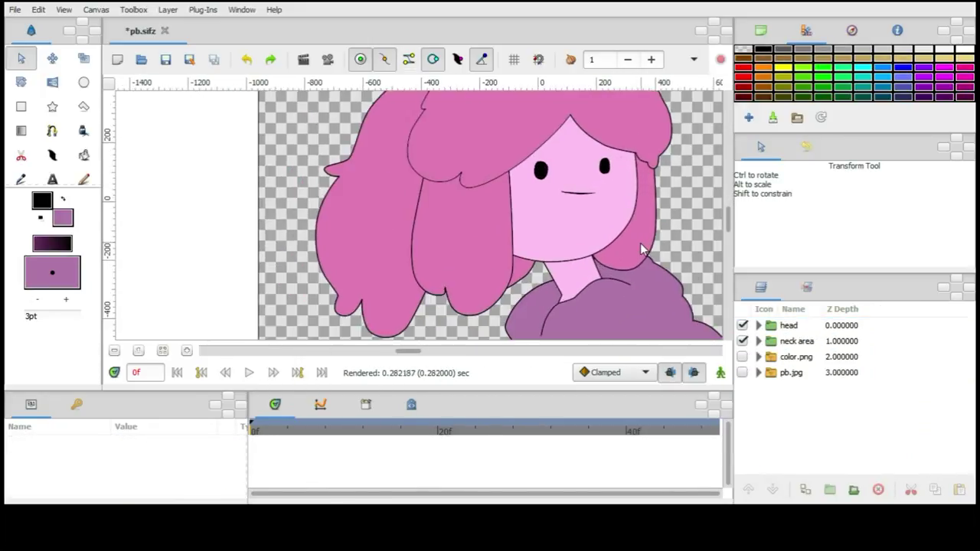
scroll(646, 240, "up", 2)
left_click(474, 229)
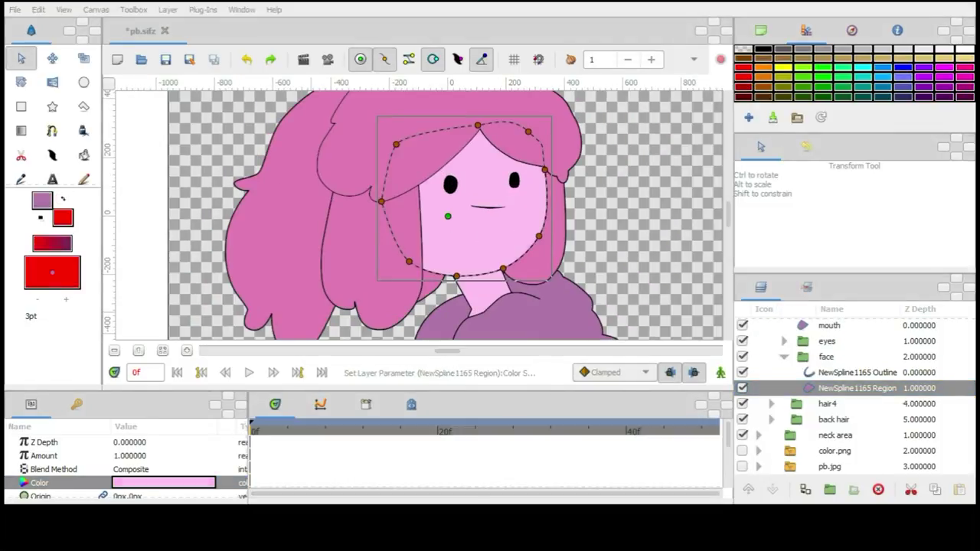
scroll(616, 236, "down", 1)
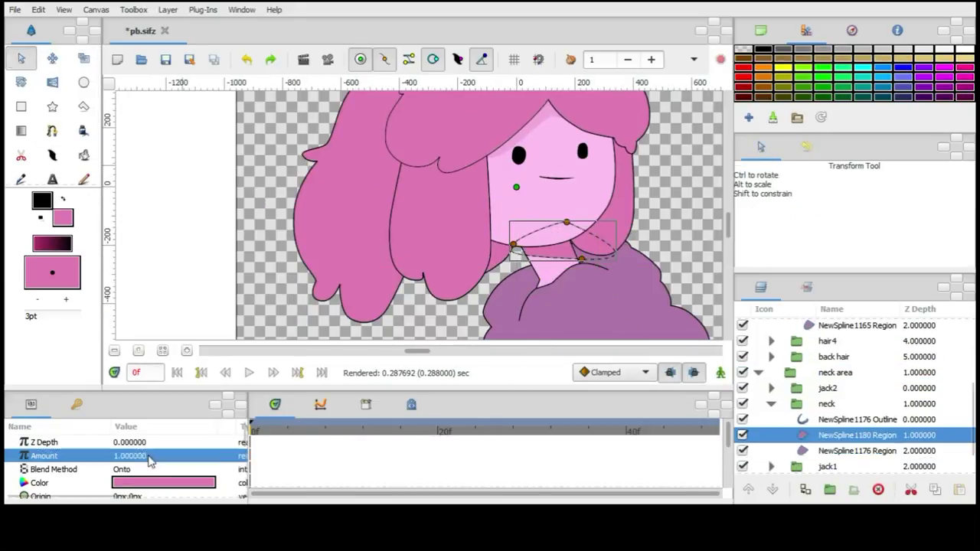
left_click(257, 204)
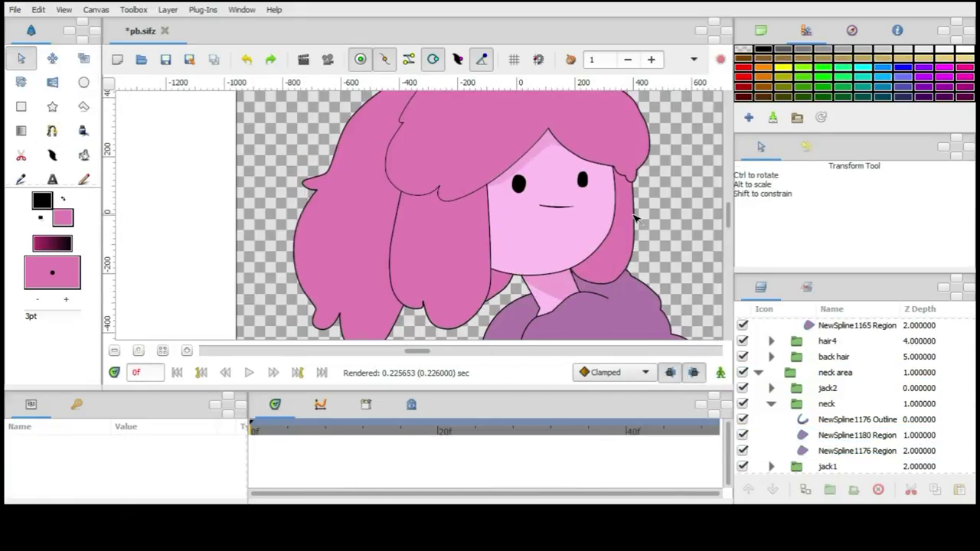
scroll(634, 219, "down", 2)
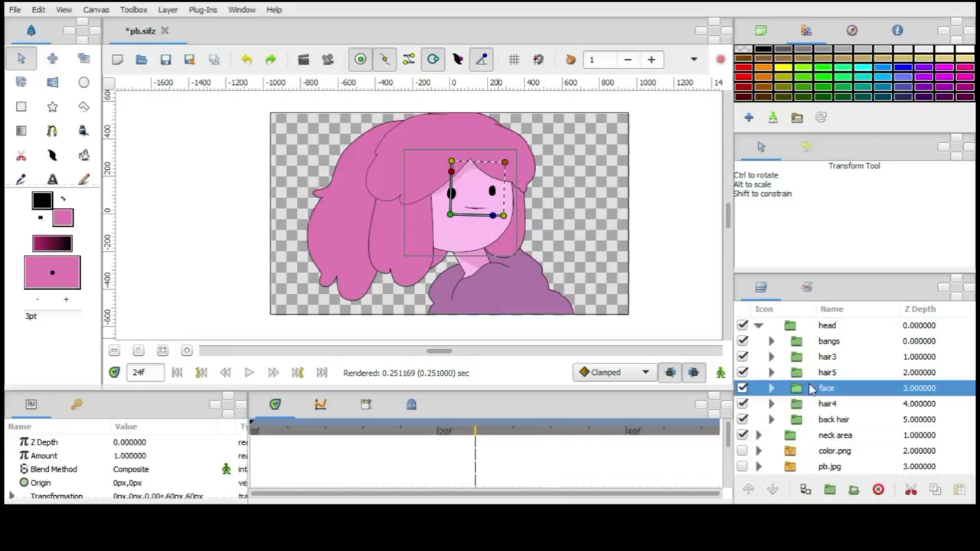
Step: Rename the group inside face to 'eyes and mouth'
double_click(827, 404)
type("eyes and mouth")
key("Return")
scroll(431, 216, "up", 2)
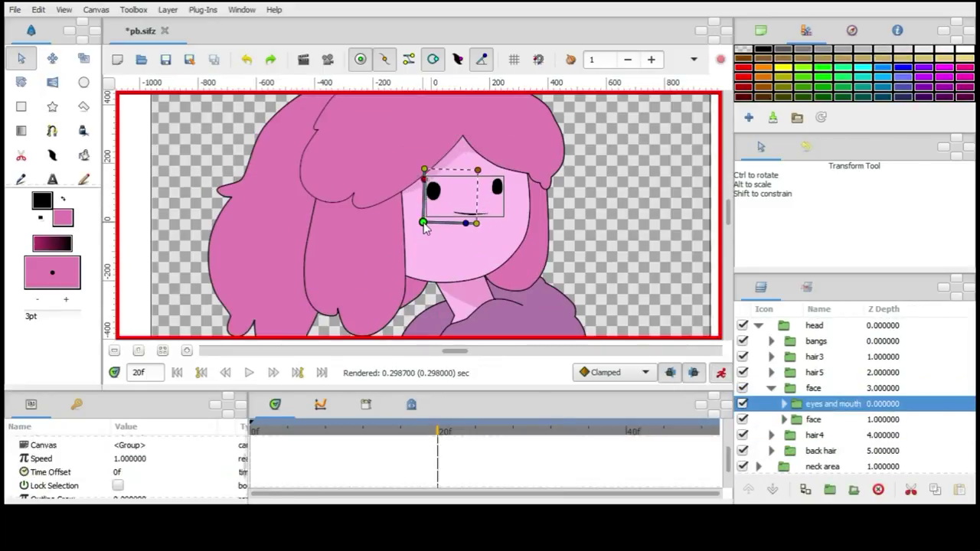
Step: Select the inner face, head, bangs, hair3 and hair5 groups in turn
left_click(447, 249)
left_click(427, 223)
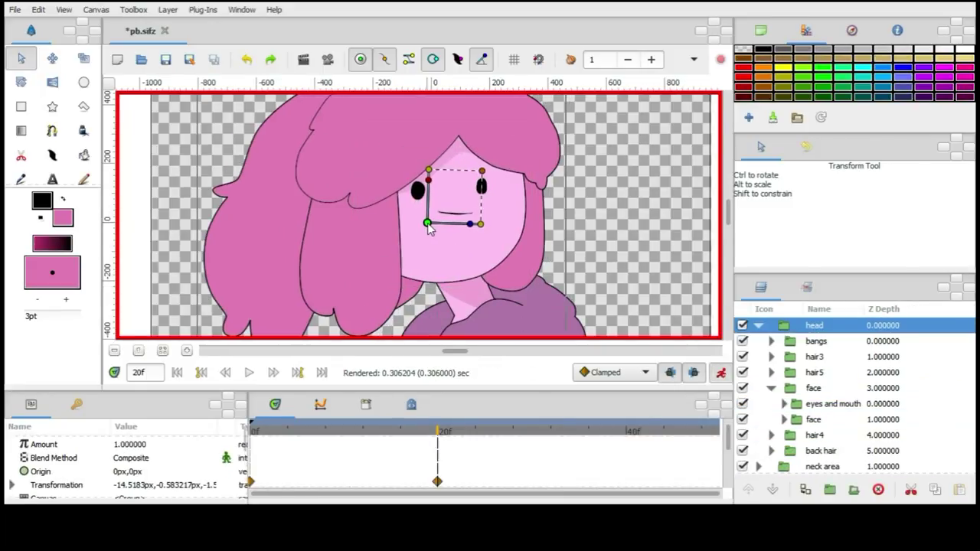
left_click(474, 272)
scroll(475, 272, "up", 2)
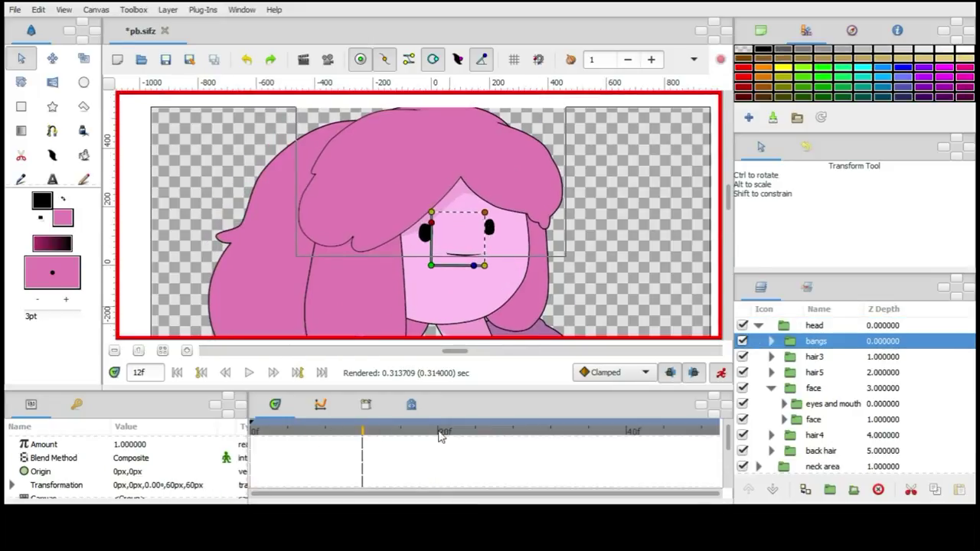
left_click(360, 215)
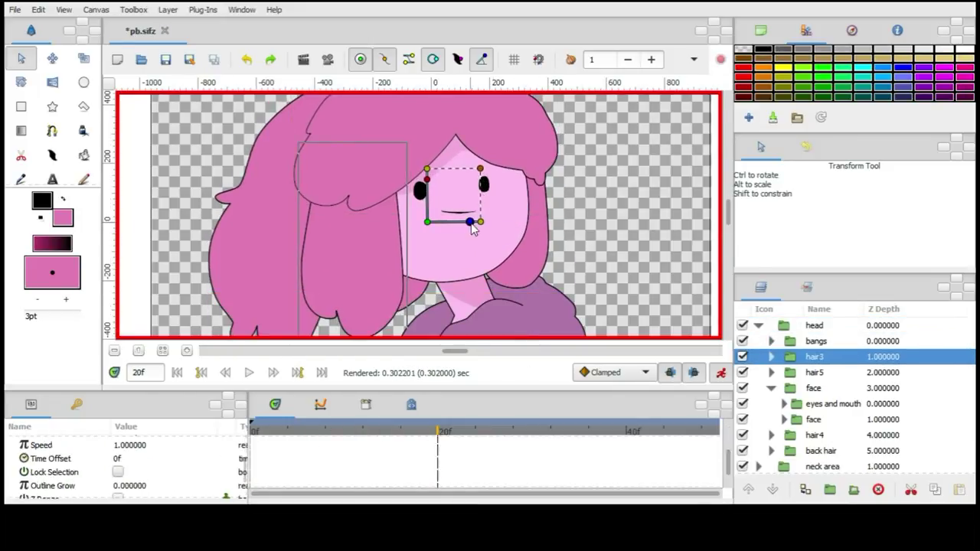
left_click(498, 237)
Step: Select the back hair group, stop the canvas playback, and render a preview
scroll(497, 238, "up", 1)
scroll(498, 237, "down", 2)
left_click_drag(498, 237, 492, 238)
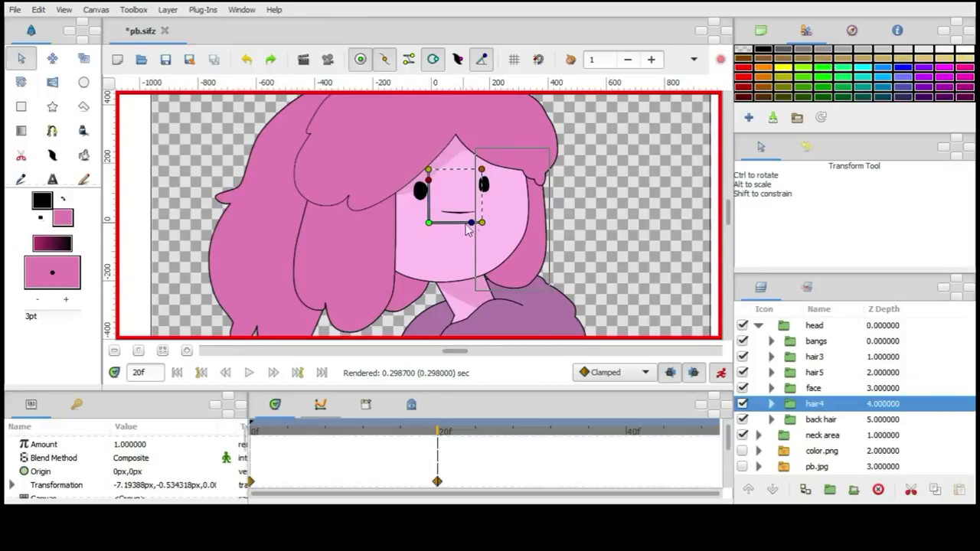
left_click(459, 253)
scroll(633, 230, "down", 3)
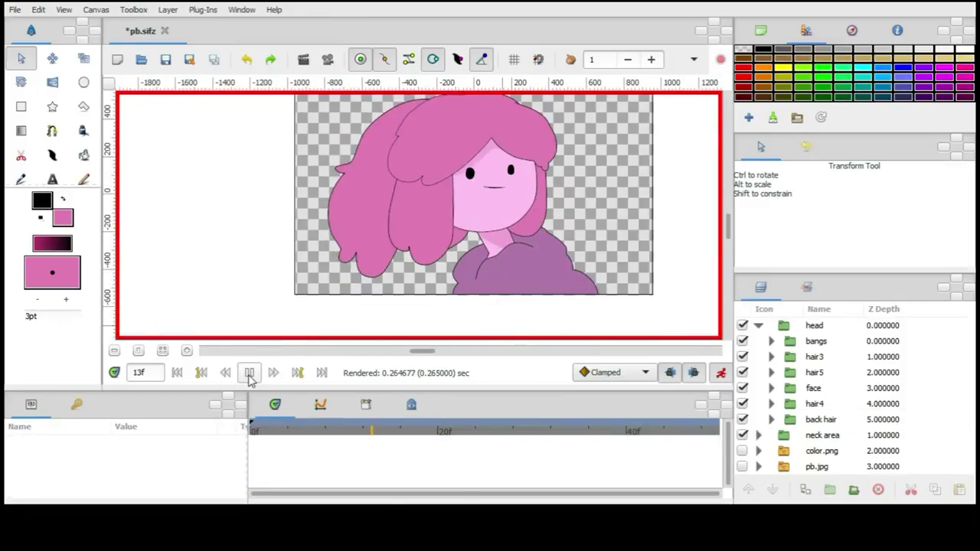
left_click(503, 256)
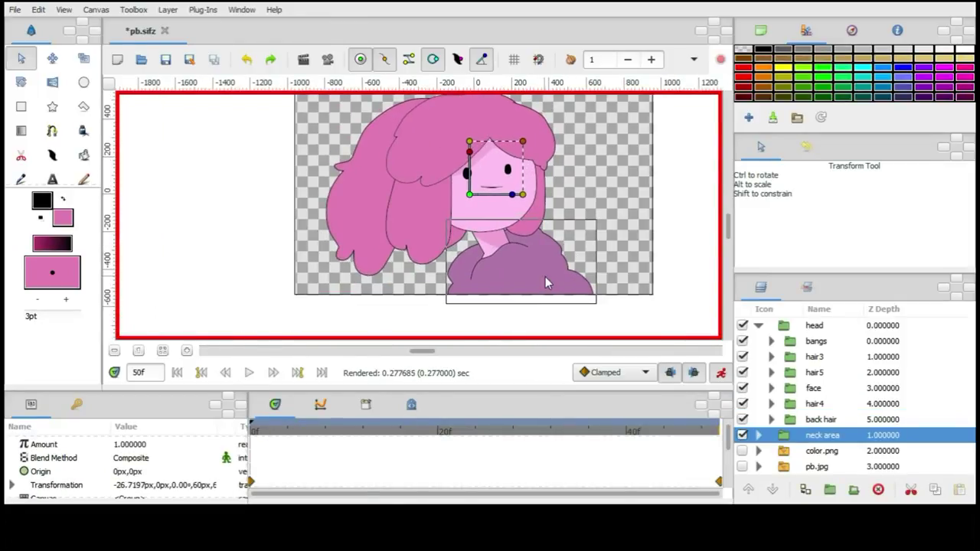
left_click(436, 245)
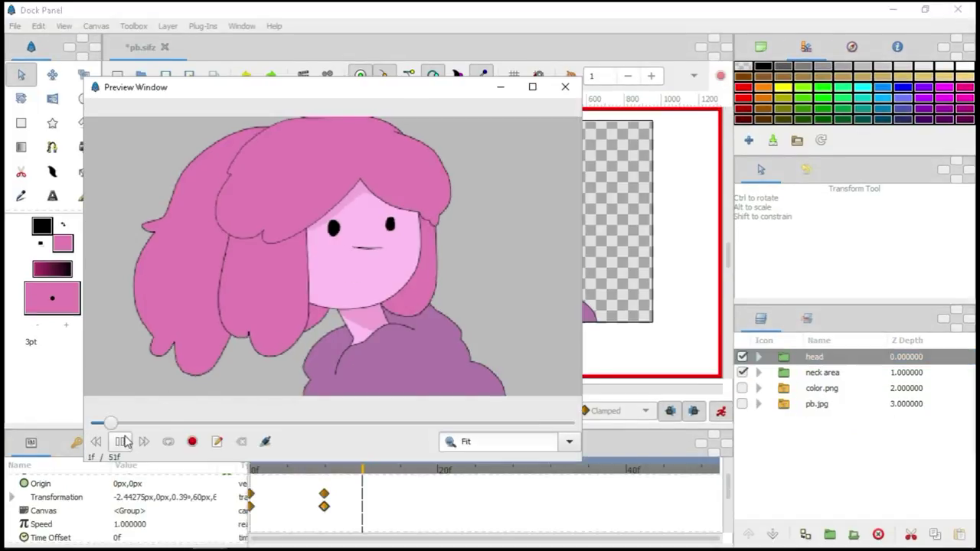
Step: Replay the preview, expand the head group, and bring up hair1's layer actions
left_click(565, 86)
left_click(822, 372)
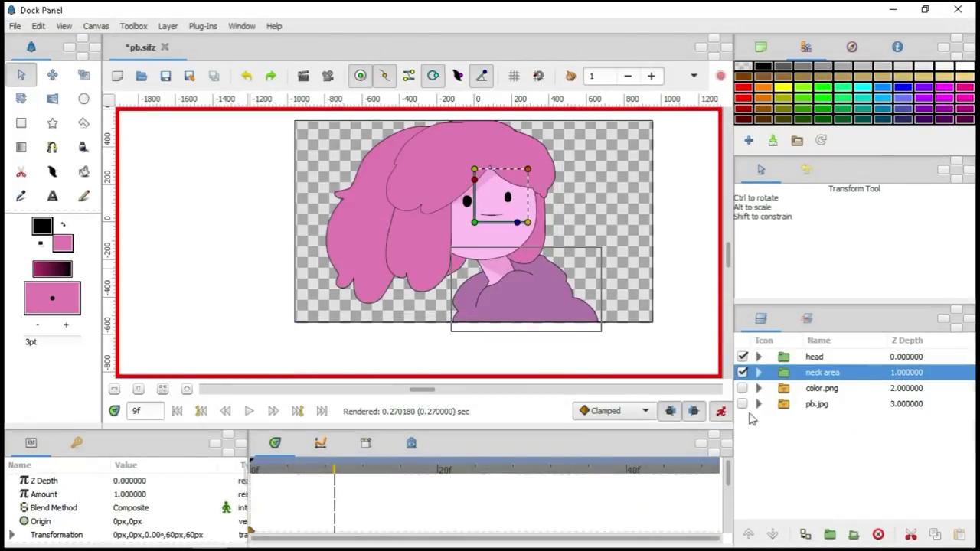
left_click(360, 245)
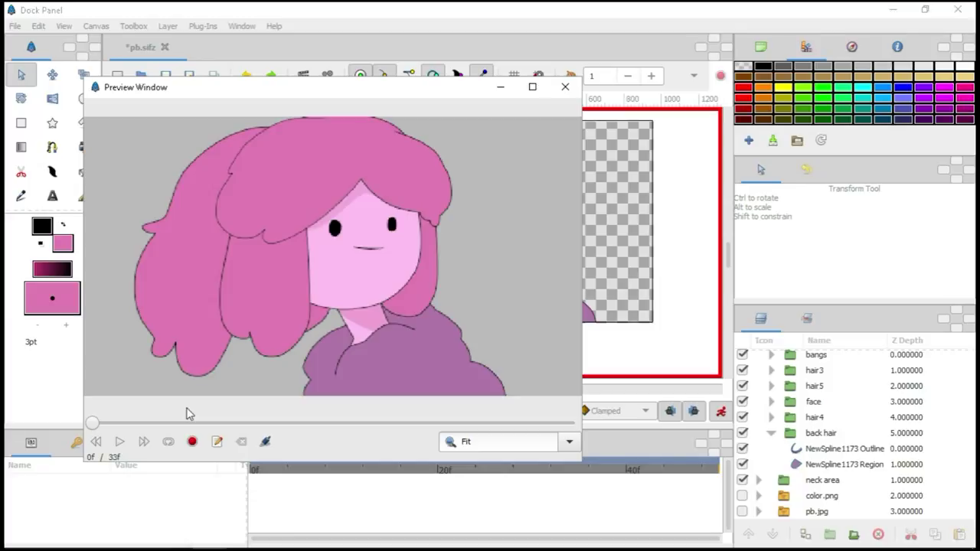
left_click(120, 441)
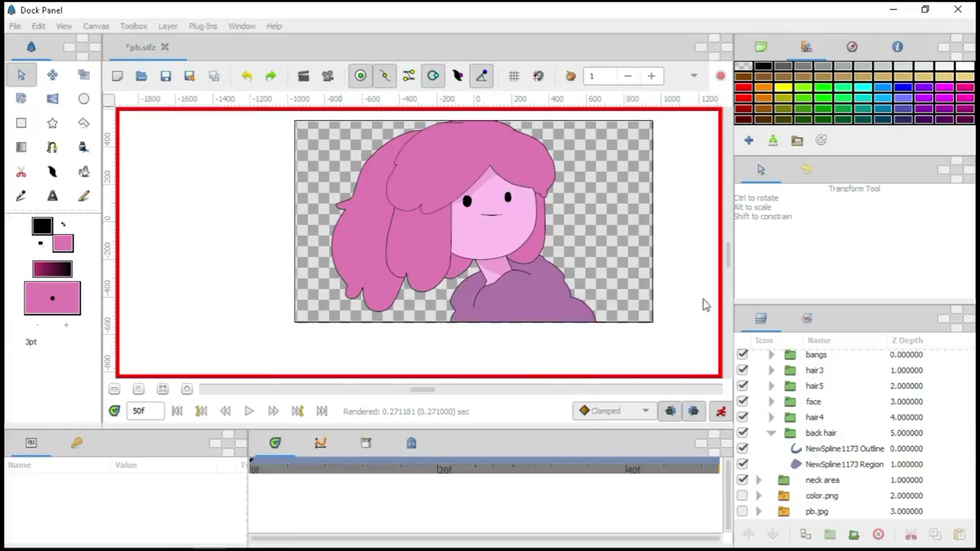
left_click(771, 372)
right_click(826, 404)
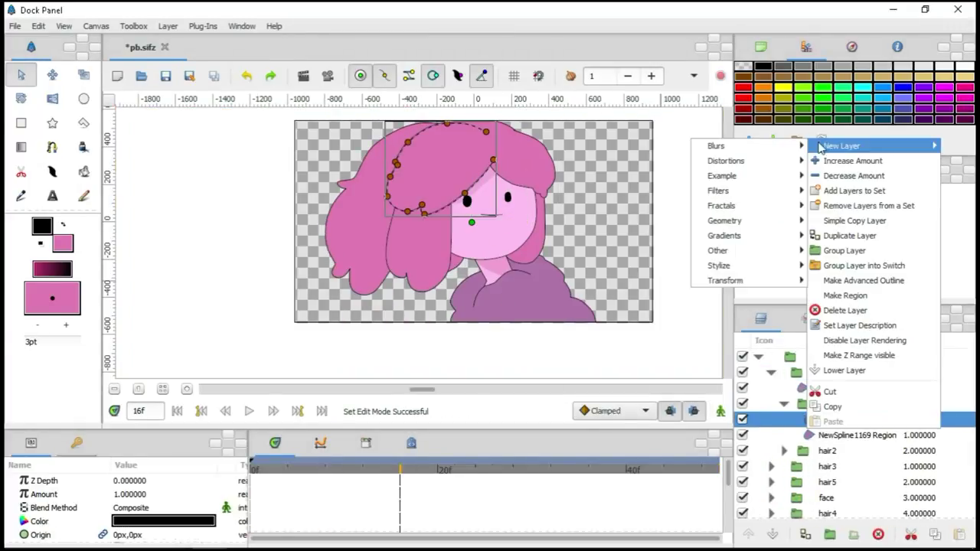
Step: Add Rotate layers inside hair1 and hair2 and preview their swaying
left_click(722, 280)
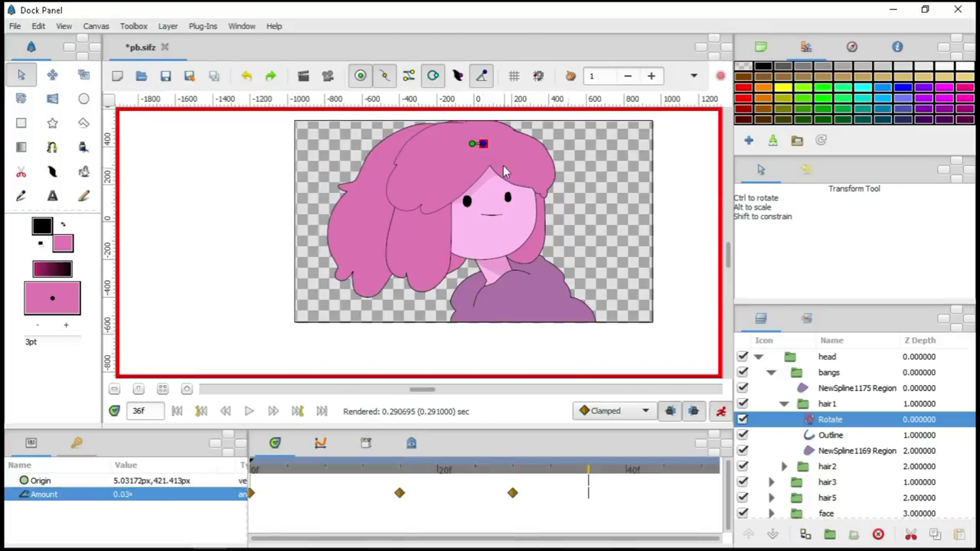
right_click(253, 493)
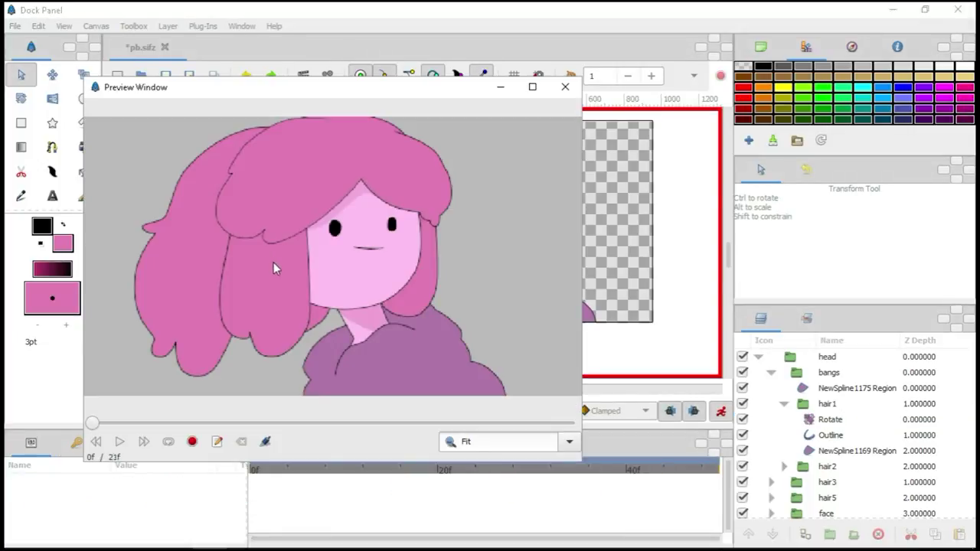
left_click(119, 442)
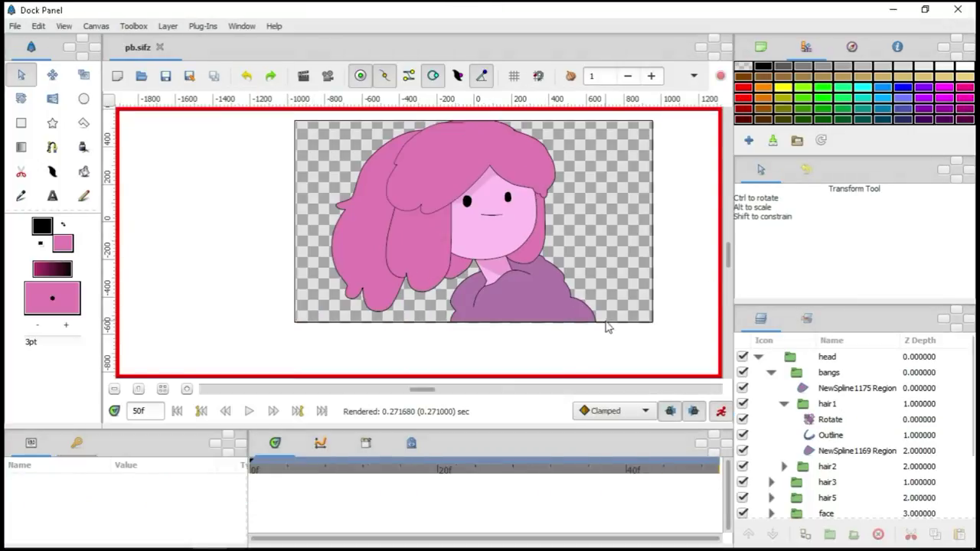
left_click(830, 435)
left_click(720, 411)
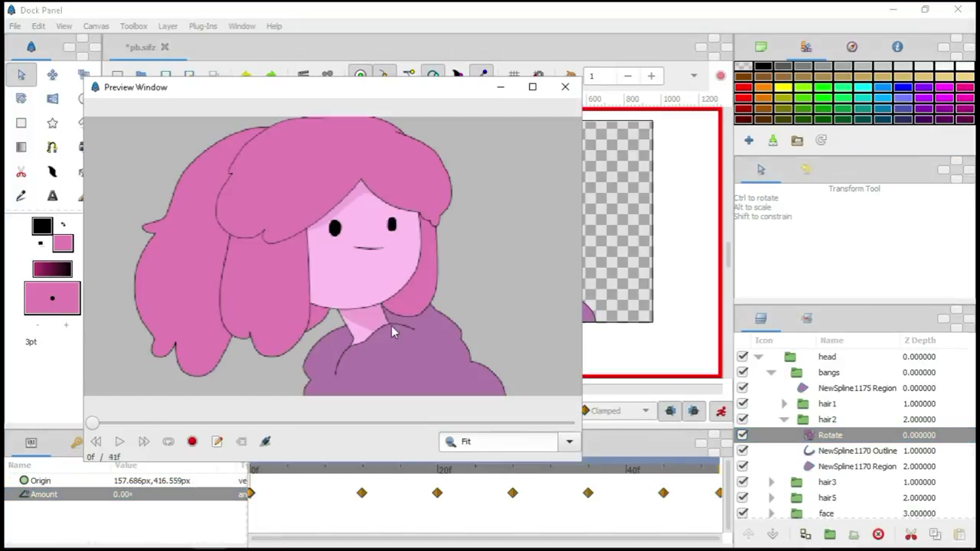
left_click(120, 442)
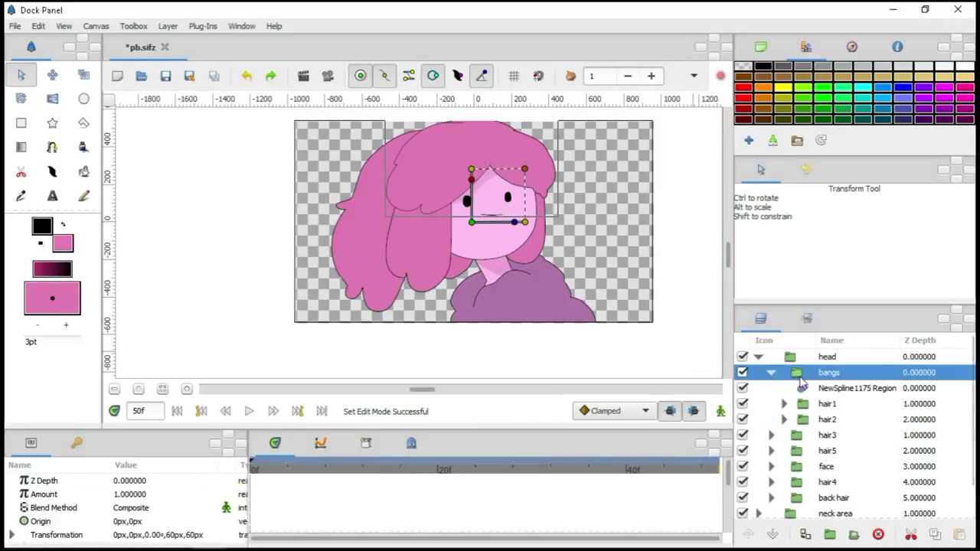
Step: Add a rotation to hair3, tilt it at frame 9, and preview the strands
right_click(802, 400)
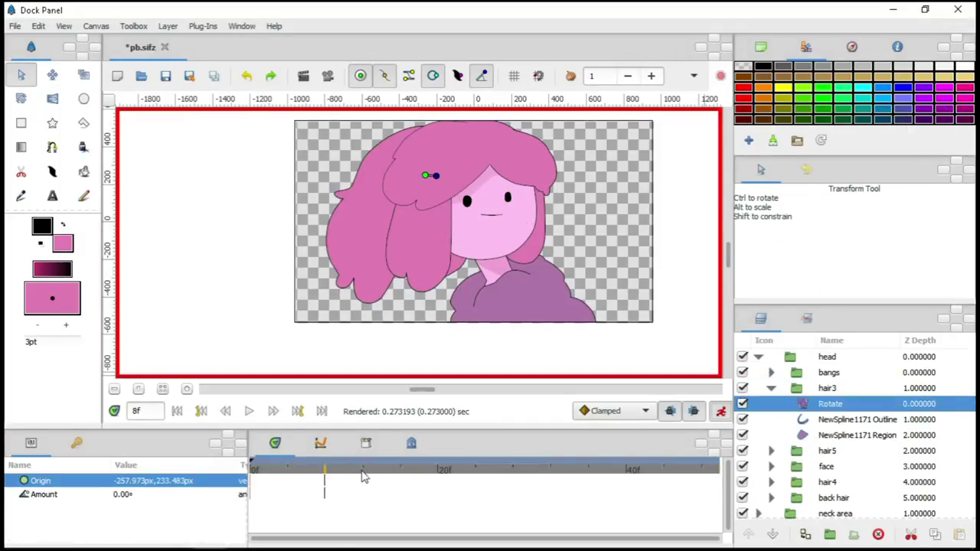
left_click(273, 411)
left_click_drag(436, 175, 447, 205)
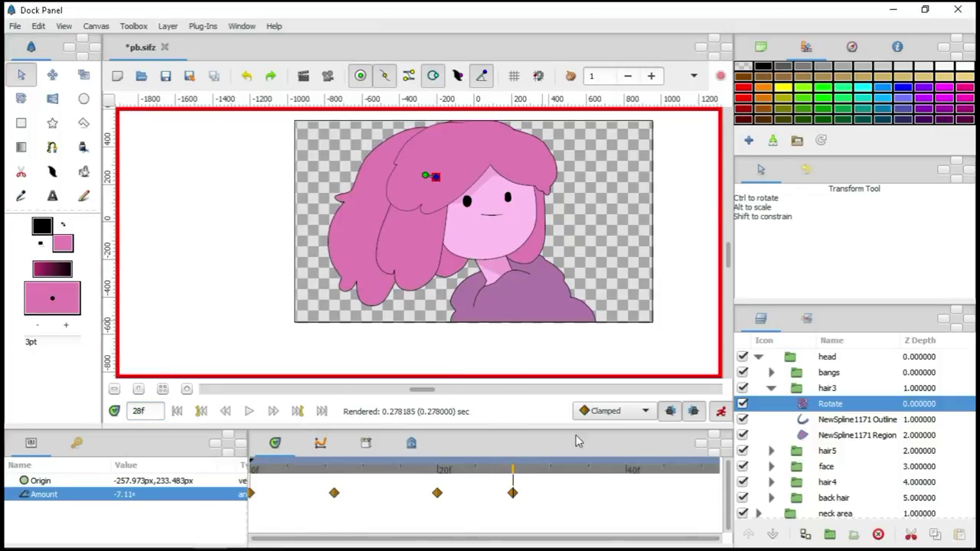
left_click(327, 75)
left_click(250, 250)
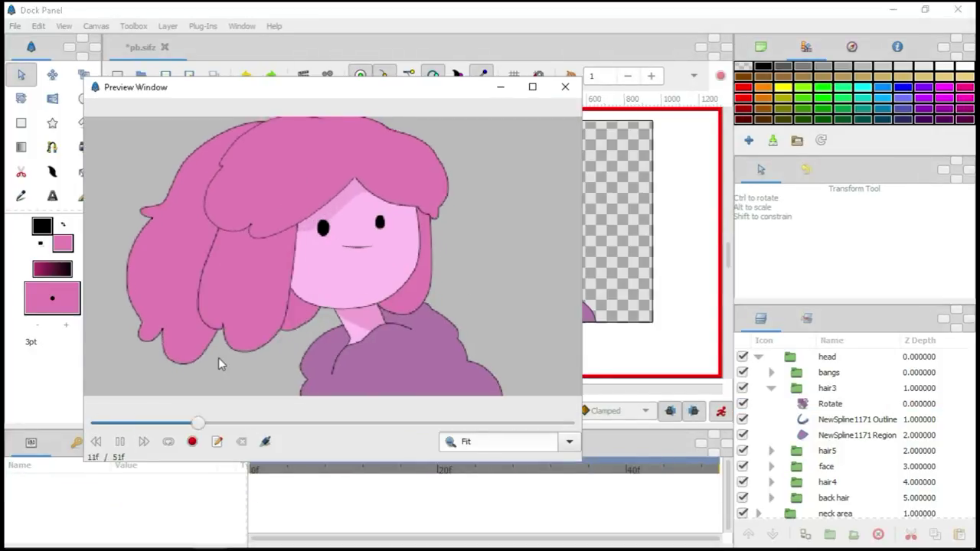
left_click(565, 86)
left_click(799, 406)
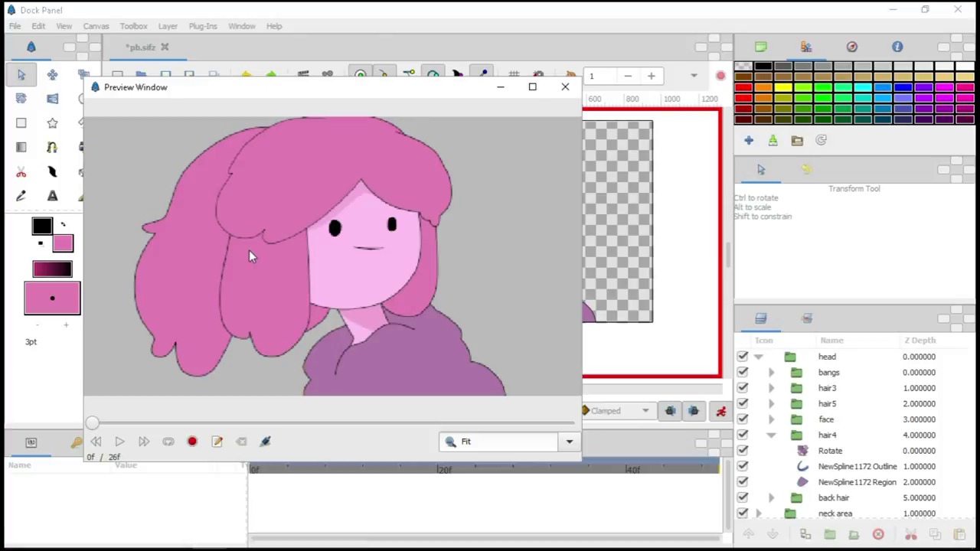
left_click(120, 442)
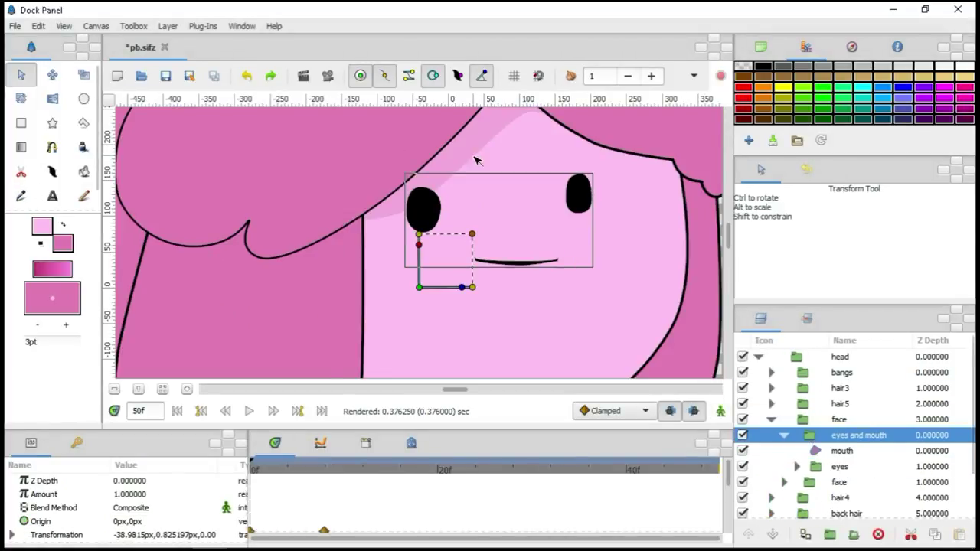
Step: Draw looped spline eyelids over both eyes, hide them at this frame, and preview
left_click(52, 147)
left_click(413, 181)
left_click(613, 219)
right_click(414, 182)
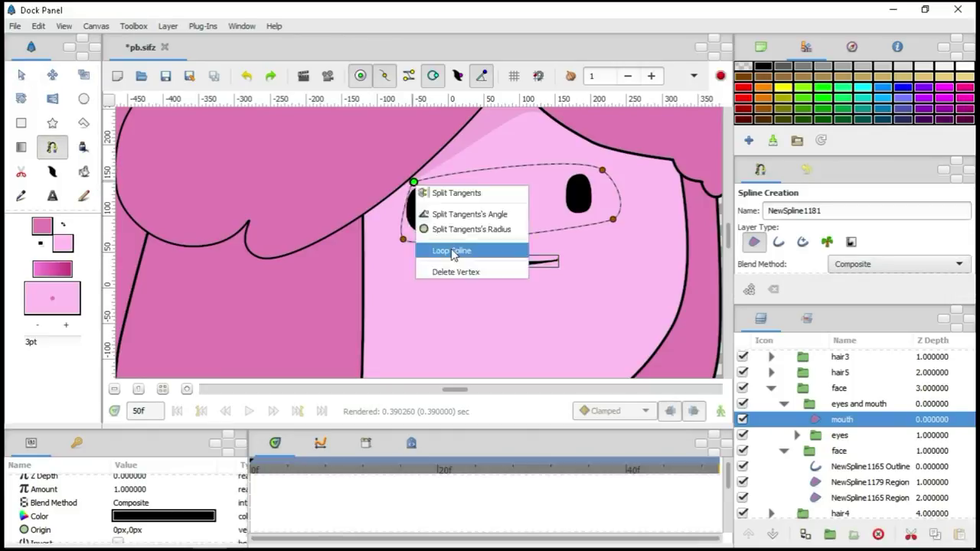
left_click(449, 250)
left_click(20, 74)
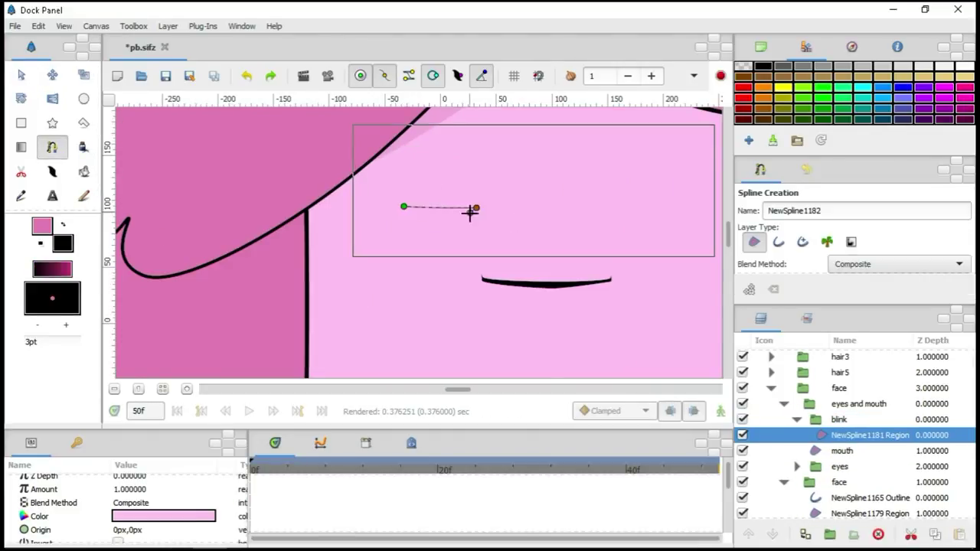
left_click(21, 74)
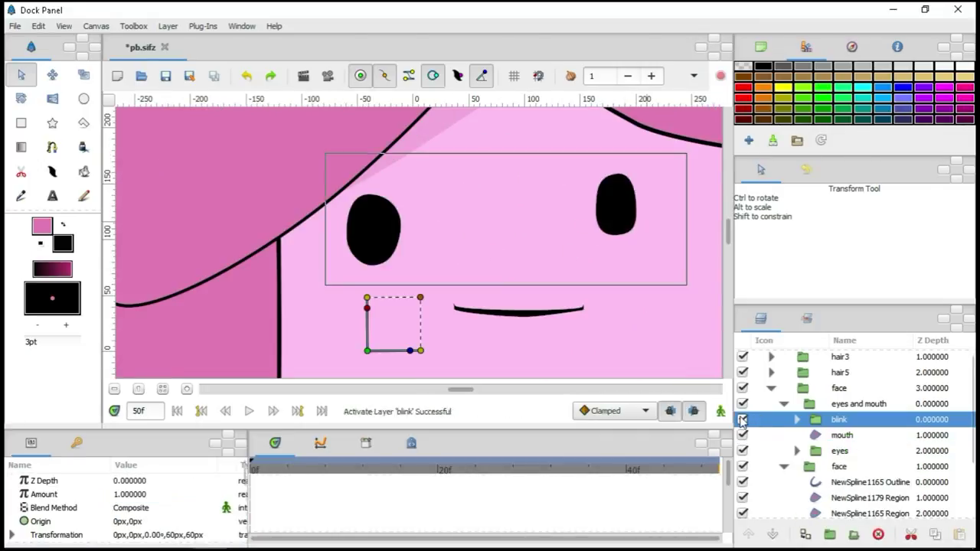
left_click(141, 488)
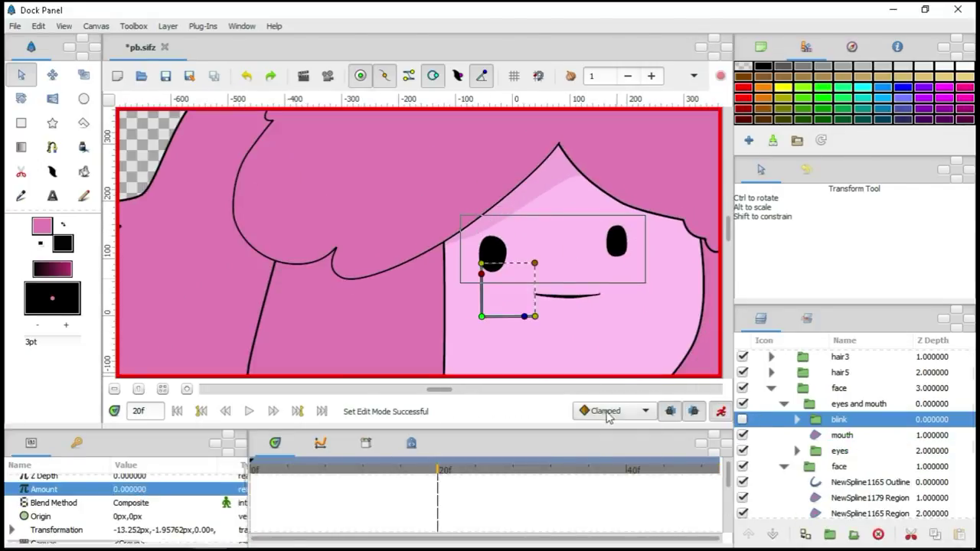
left_click(327, 75)
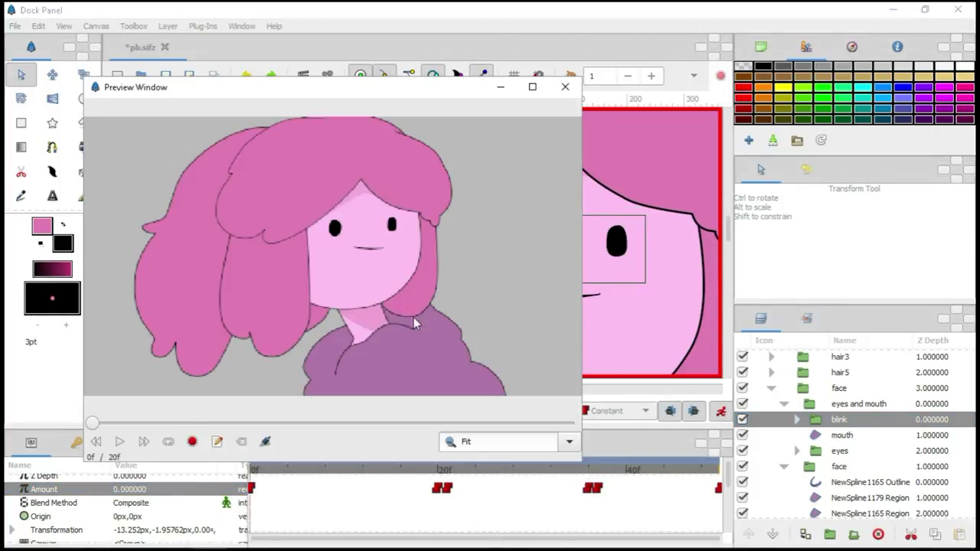
Step: Play the blink preview, turn on looping, and watch the blink again
left_click(146, 441)
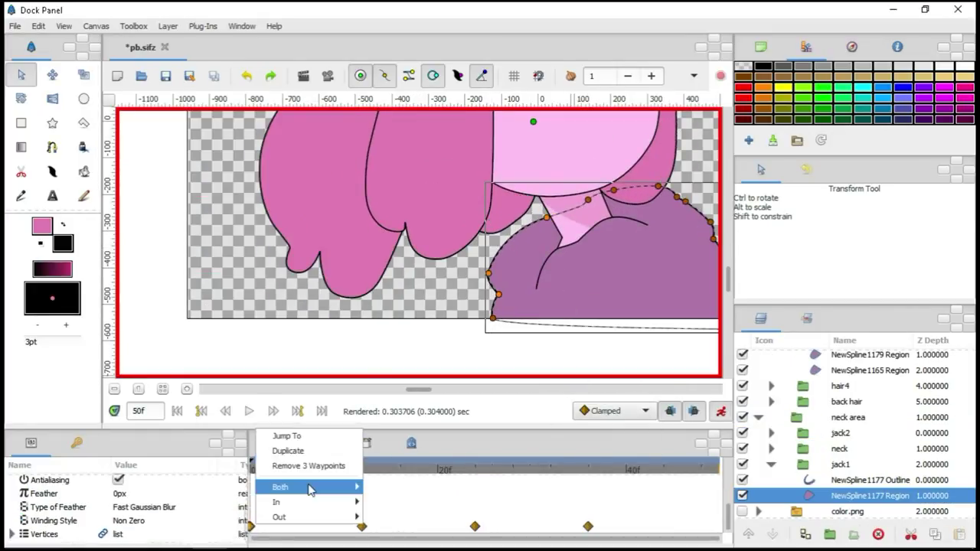
left_click_drag(430, 392, 486, 392)
scroll(301, 511, "up", 3)
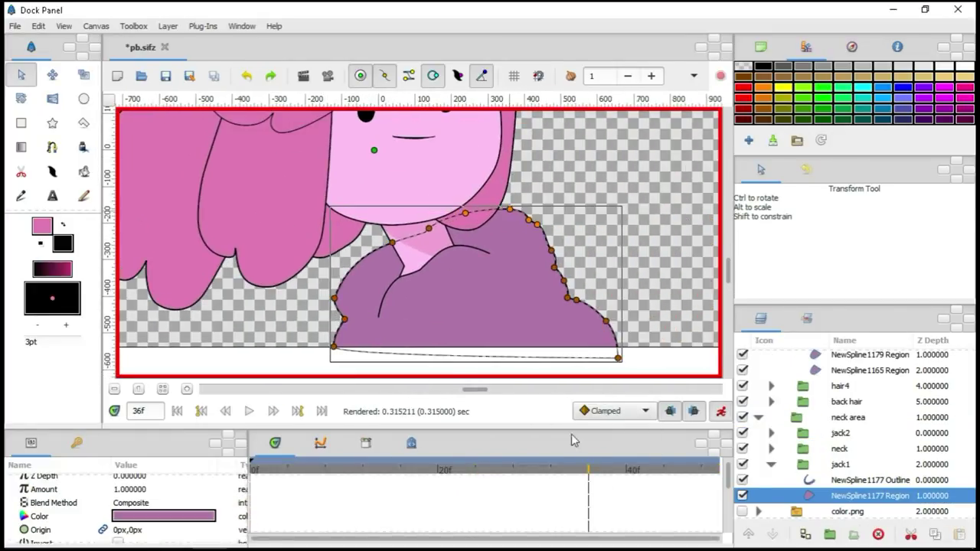
scroll(300, 511, "down", 1)
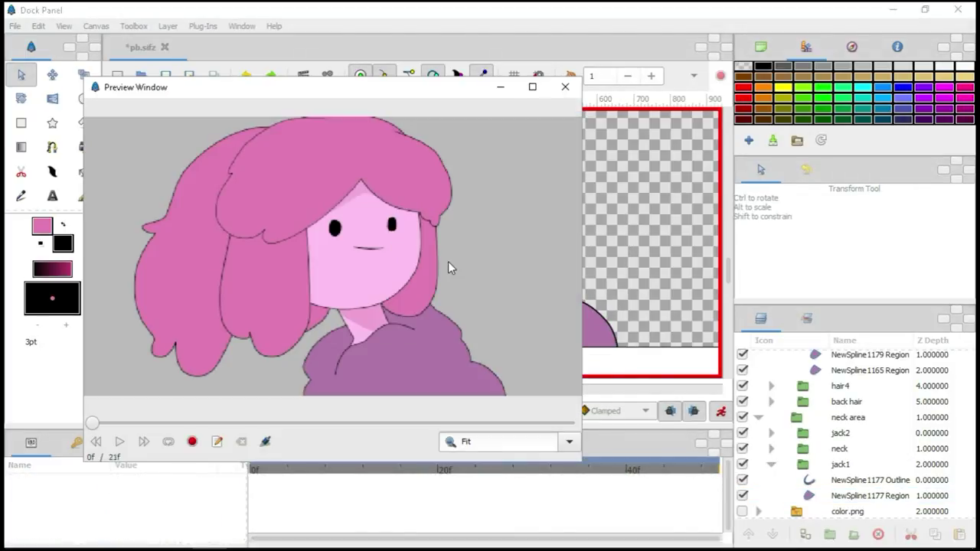
left_click(169, 441)
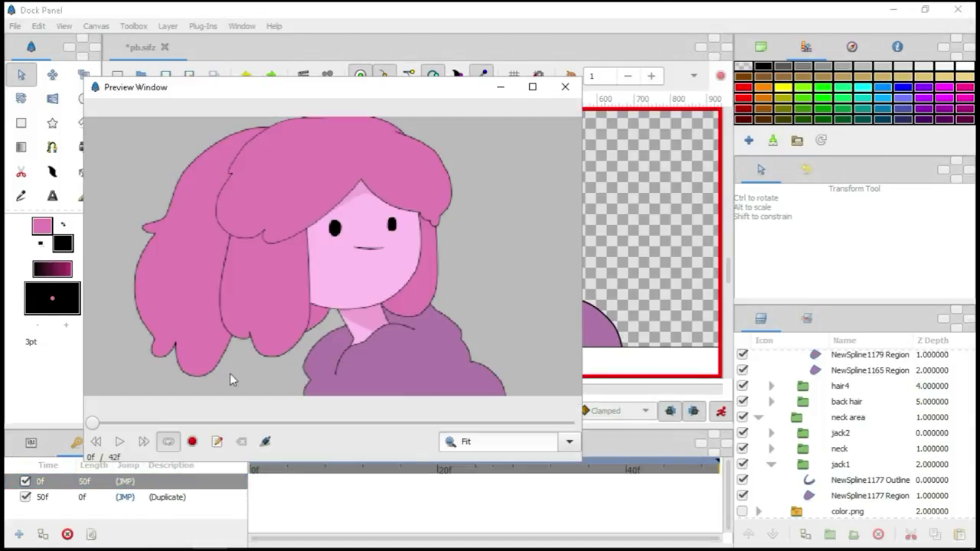
left_click(119, 441)
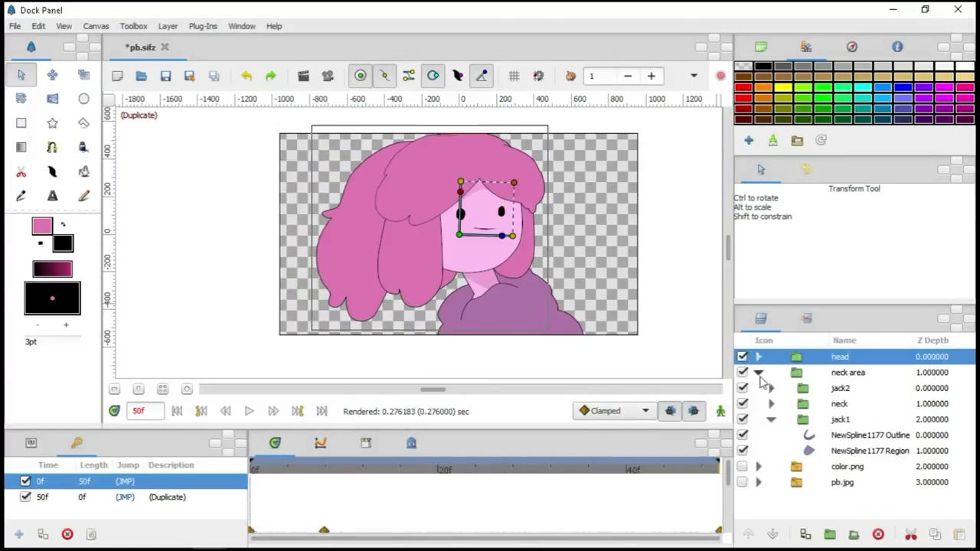
Step: Overlay a cyan-to-pink gradient at Amount 0.2 and spin the leaf nearly a full turn
left_click_drag(461, 180, 476, 292)
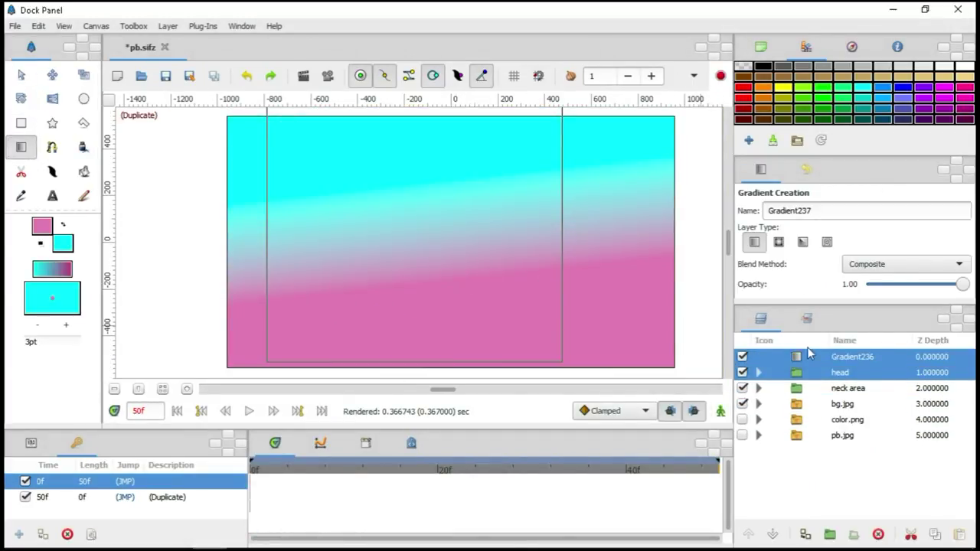
left_click(190, 507)
key("Return")
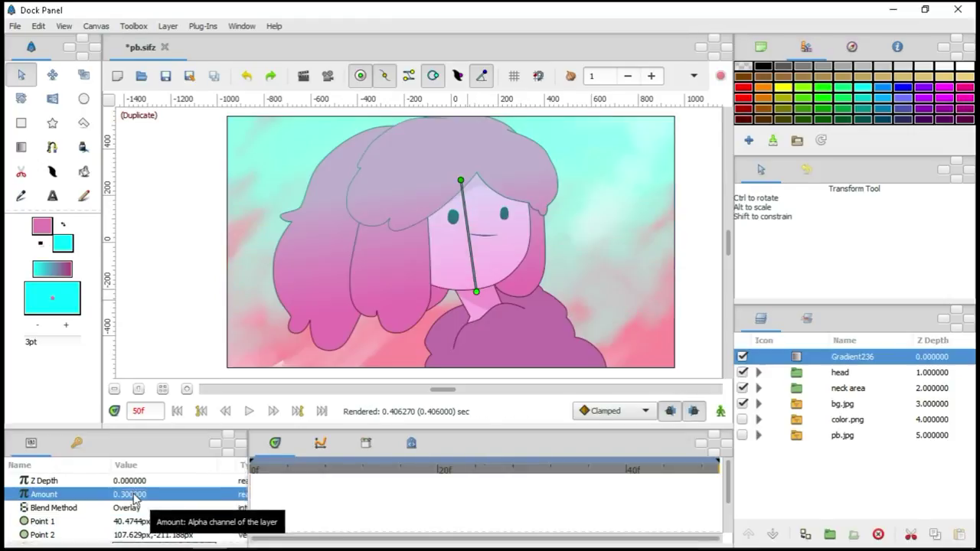
left_click_drag(485, 265, 487, 269)
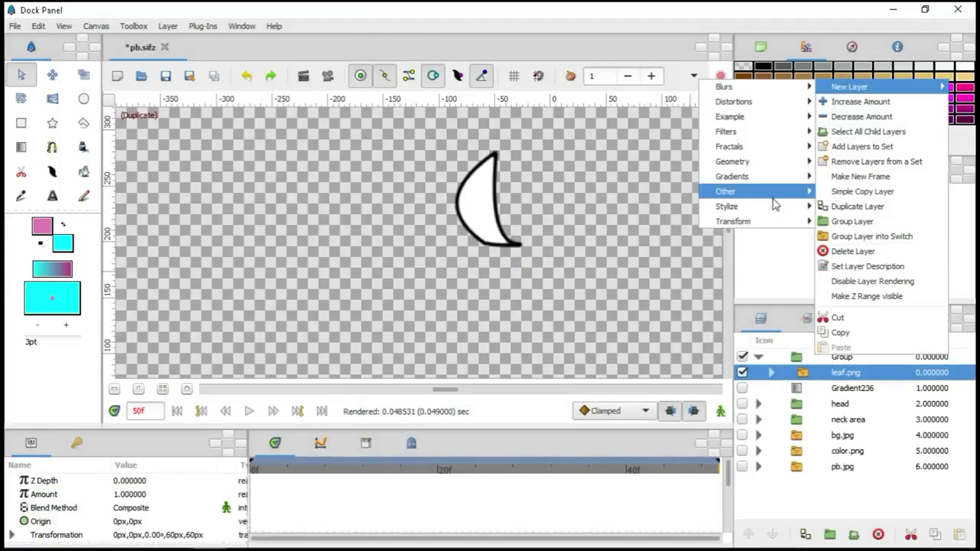
left_click(658, 221)
left_click_drag(492, 249, 558, 216)
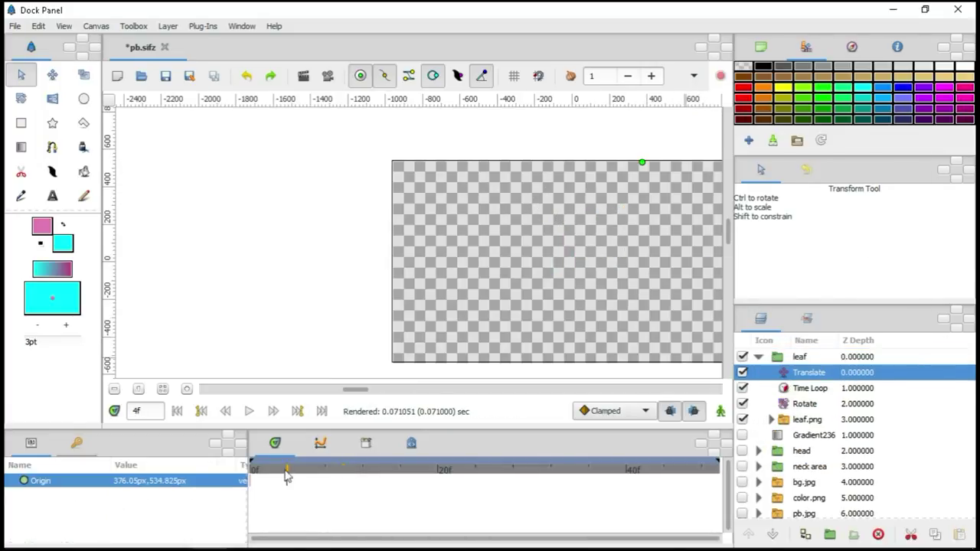
Step: Animate the leaf's drift at frame 12 in animation mode, duplicate the leaf group, and preview
left_click(362, 469)
left_click(720, 411)
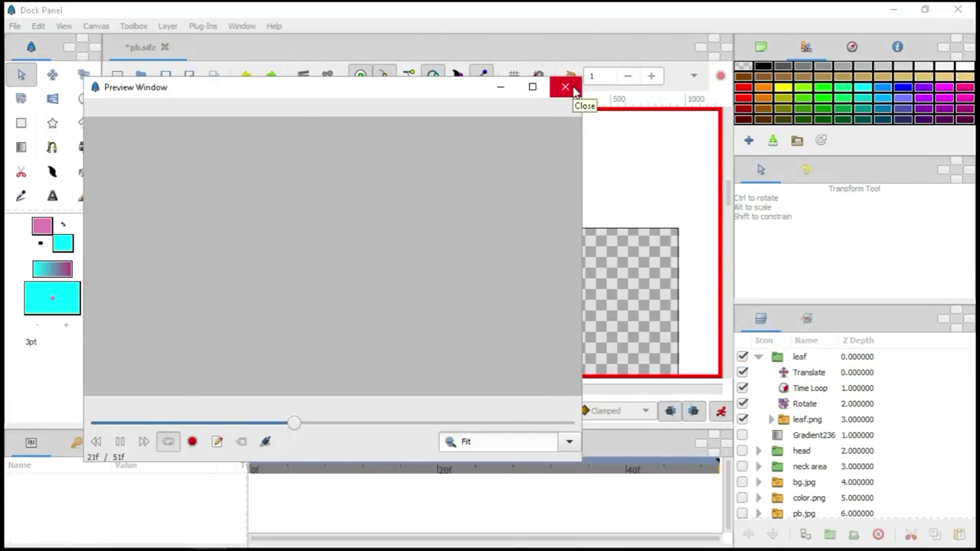
left_click(565, 87)
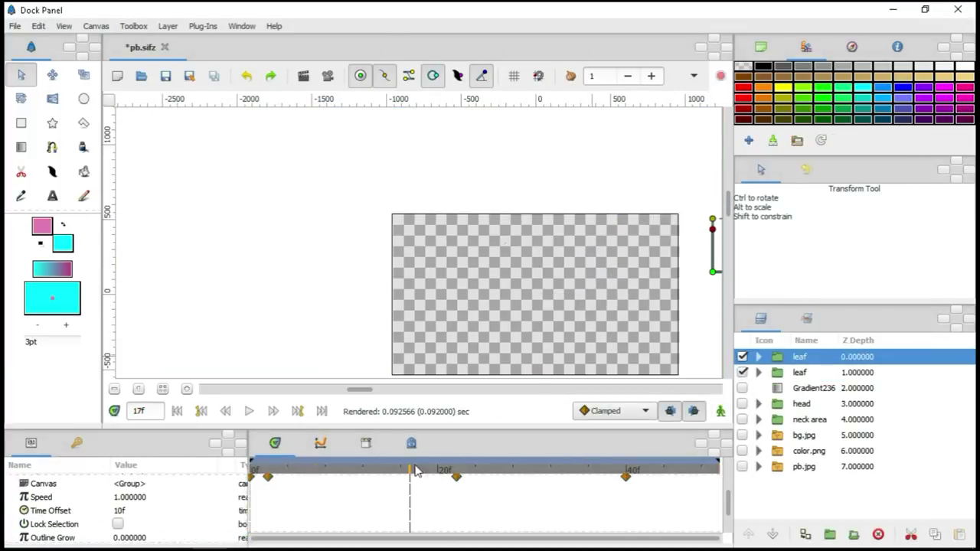
left_click(328, 75)
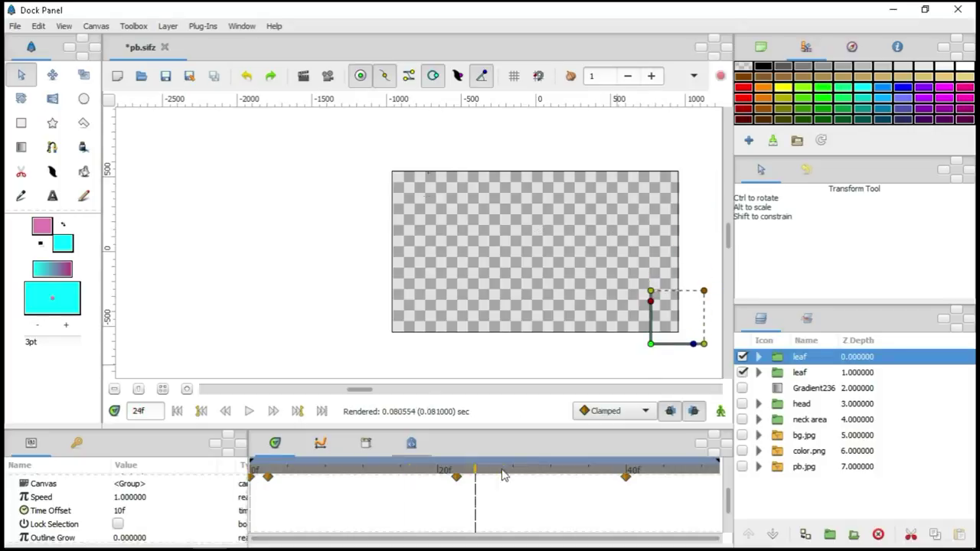
Step: Preview the leaf motion from frame 30 and near the start, then select the second leaf copy
left_click(549, 468)
left_click(327, 75)
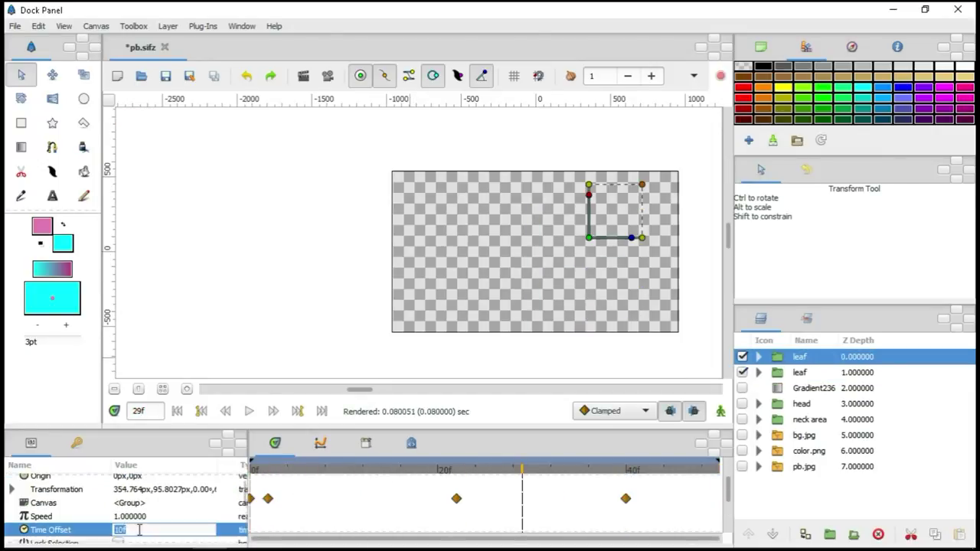
right_click(800, 356)
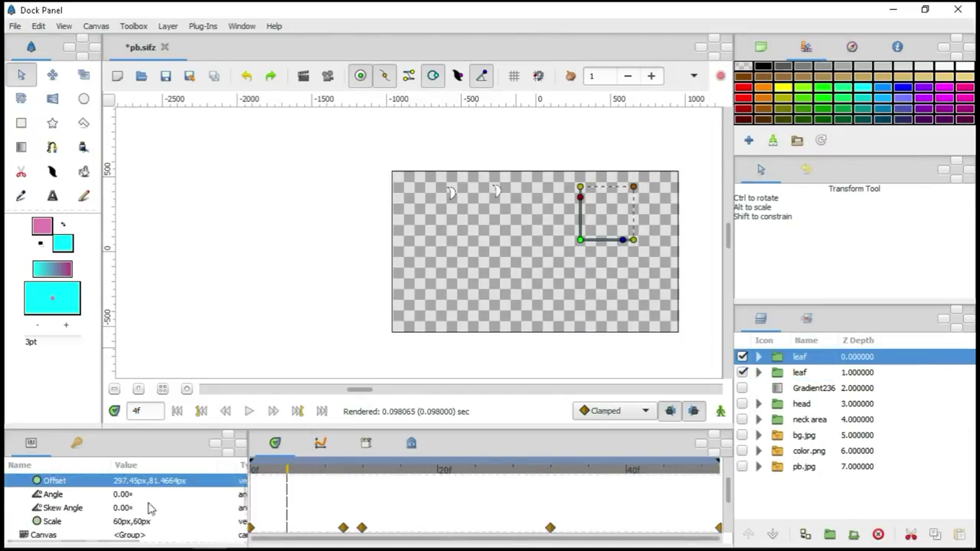
left_click(307, 469)
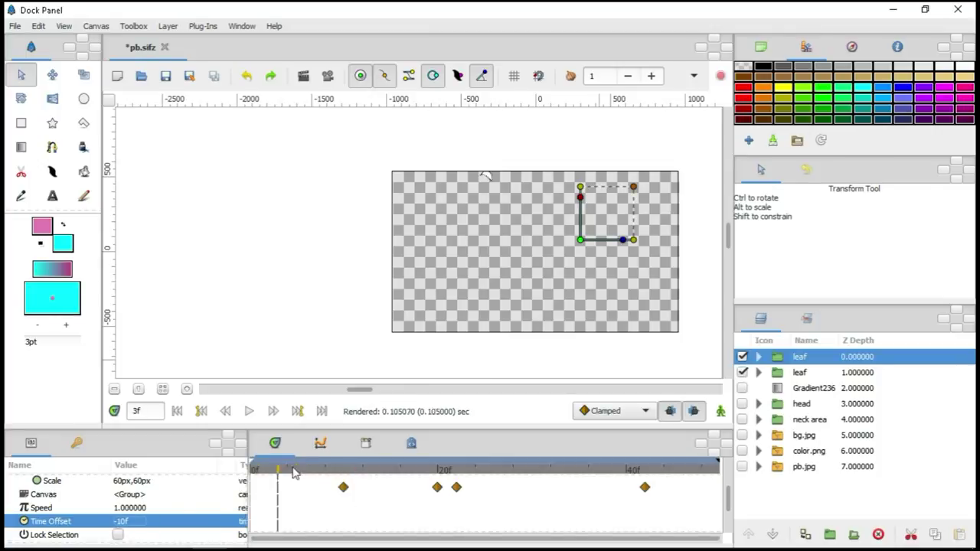
left_click(256, 249)
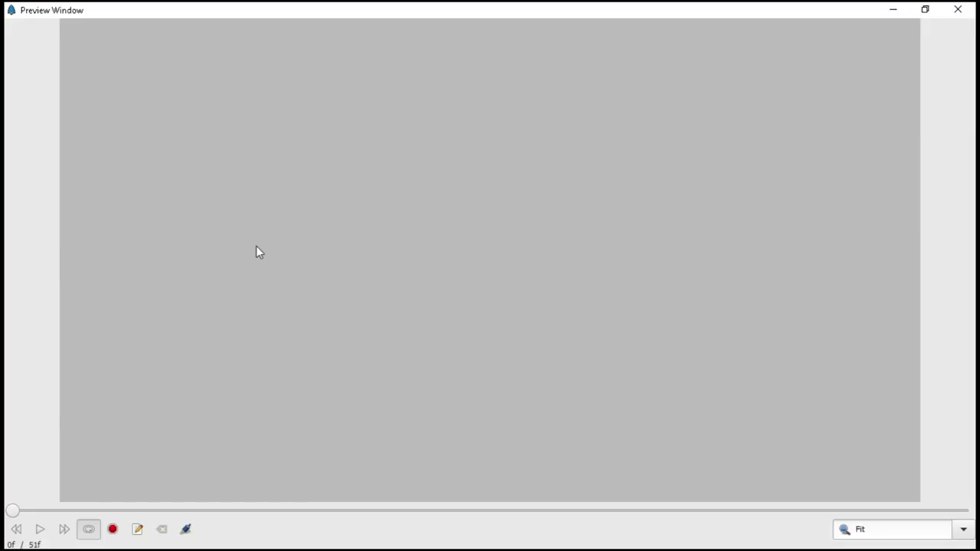
left_click(956, 9)
left_click(776, 357)
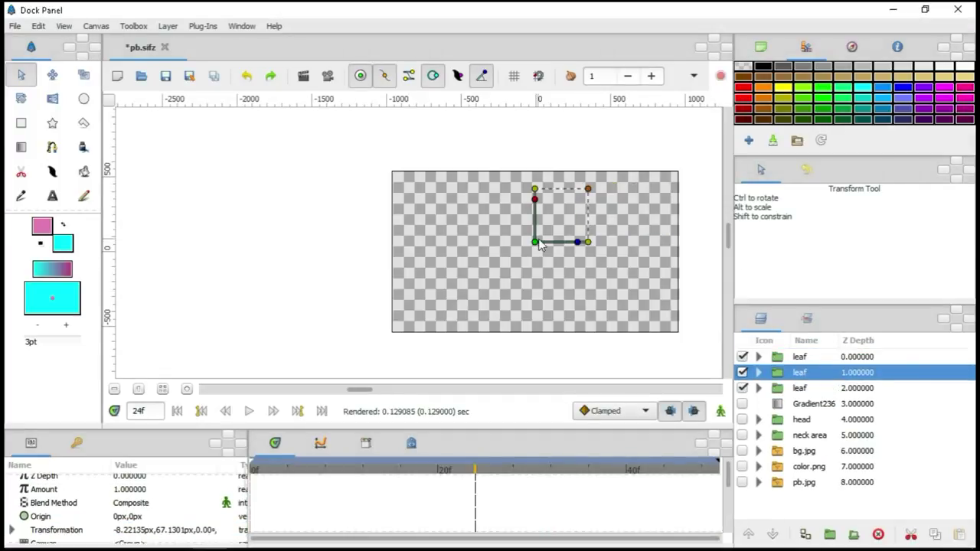
Step: Set the second leaf's Time Offset to -30f and render a preview
type("-30")
key("Return")
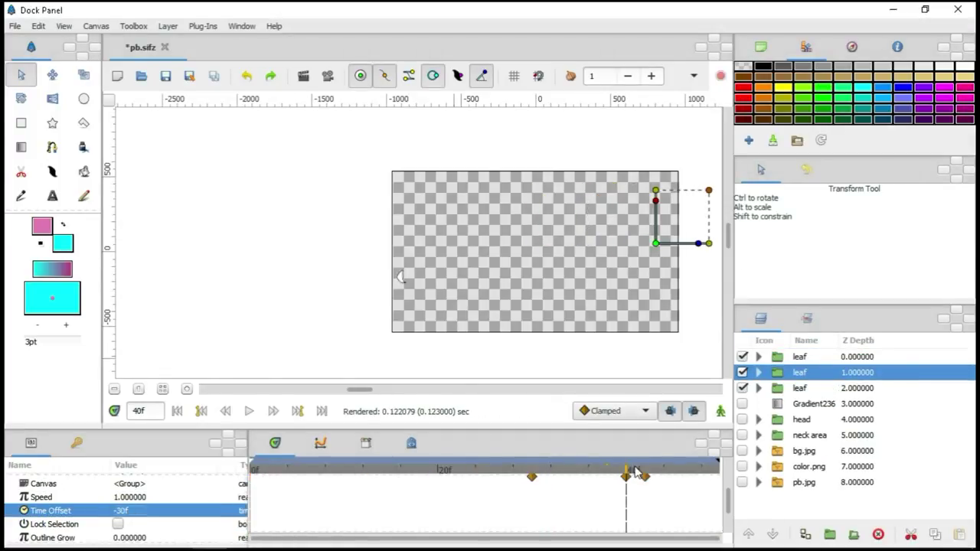
left_click(339, 241)
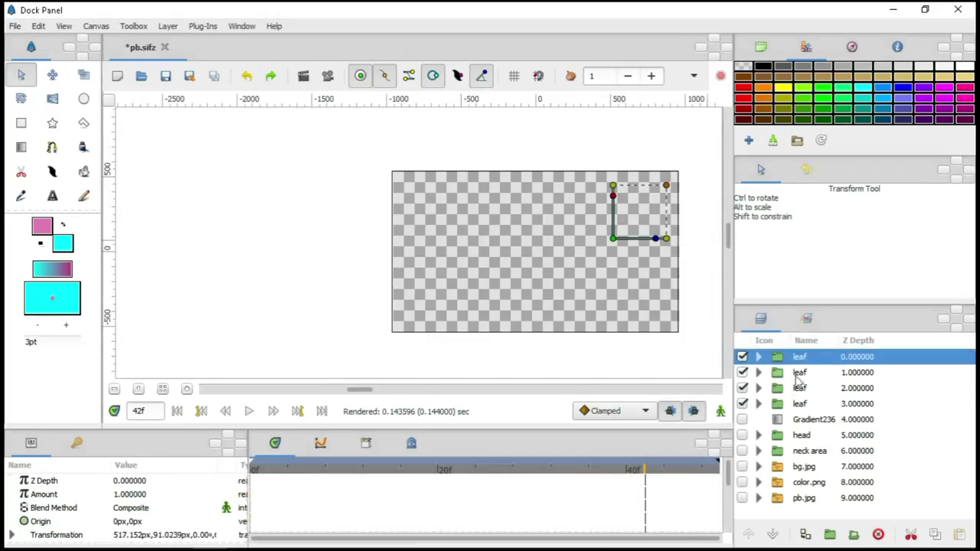
Step: Group the leaves into a set, lower it in the stack, and edit another leaf's Time Offset
left_click(774, 535)
double_click(774, 536)
left_click(787, 356)
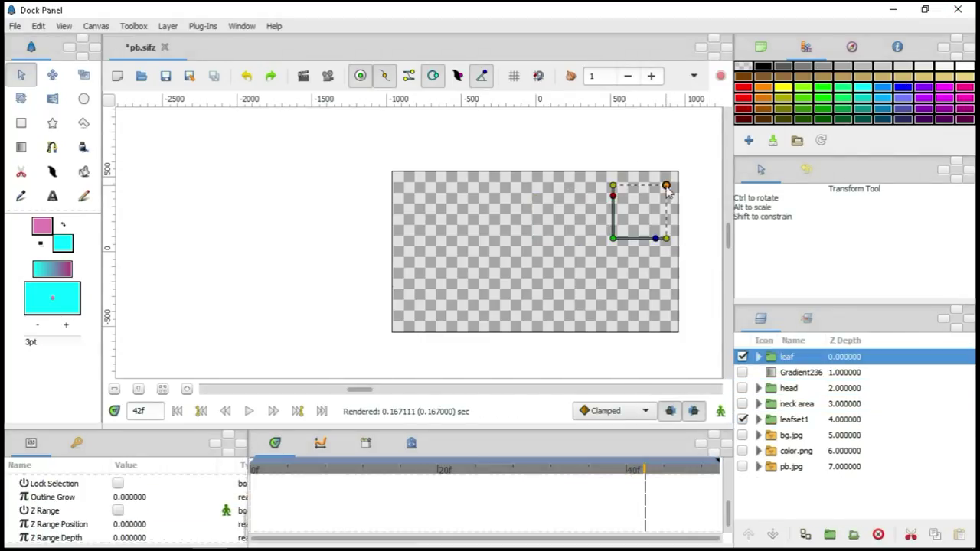
double_click(153, 484)
type("-")
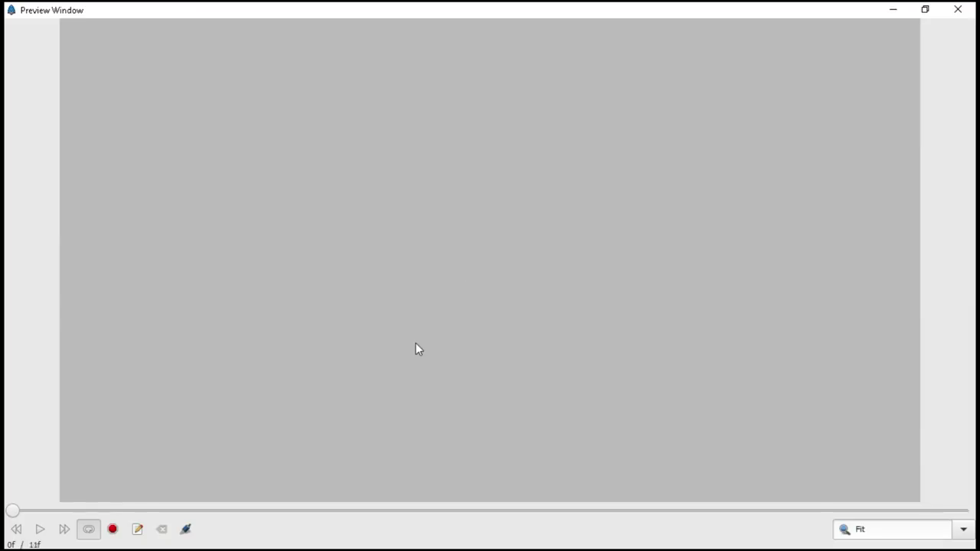
left_click(41, 530)
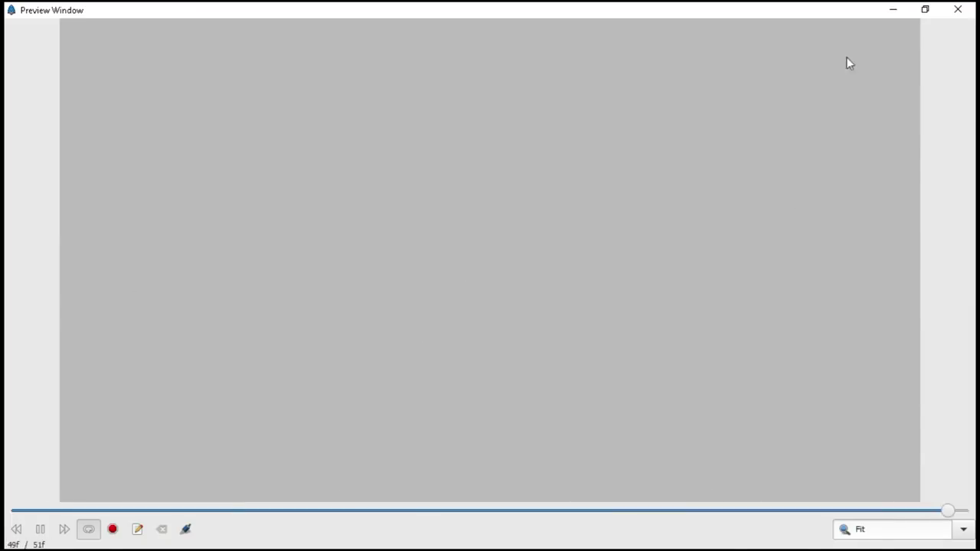
left_click(958, 9)
Step: At frame 40, move the leaf toward the canvas centre-left and preview the full scene
left_click(626, 469)
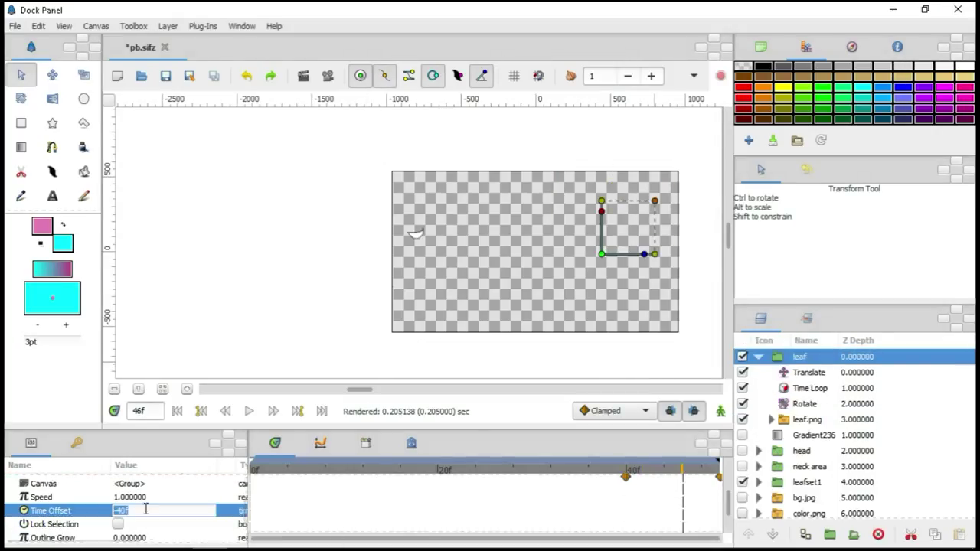
left_click_drag(601, 254, 492, 298)
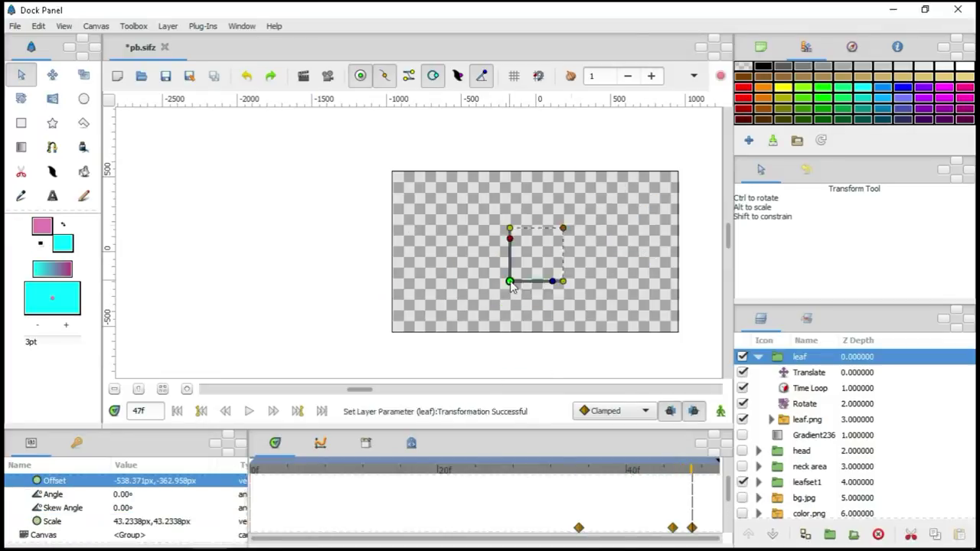
left_click(327, 75)
left_click(253, 248)
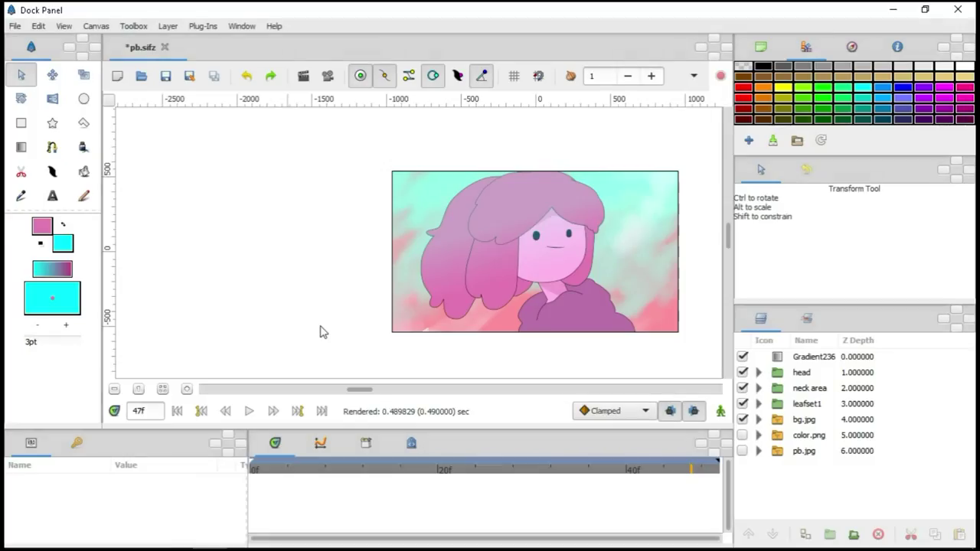
Step: Close the preview and raise leafset1 above the head group
left_click(753, 534)
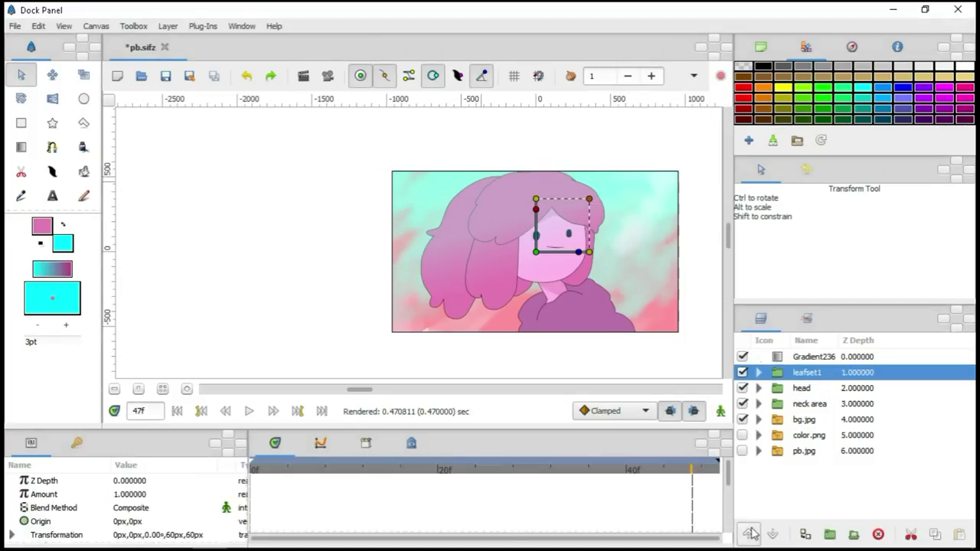
left_click(751, 534)
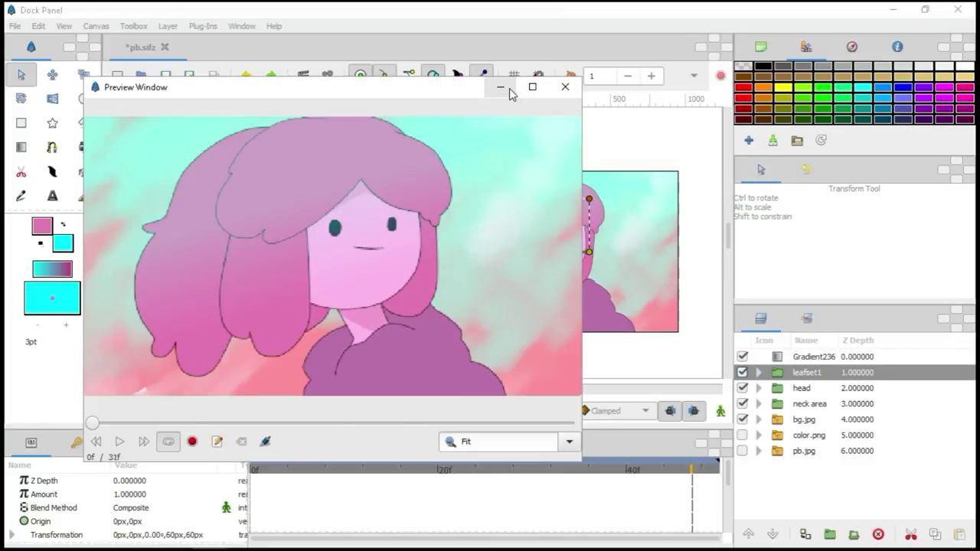